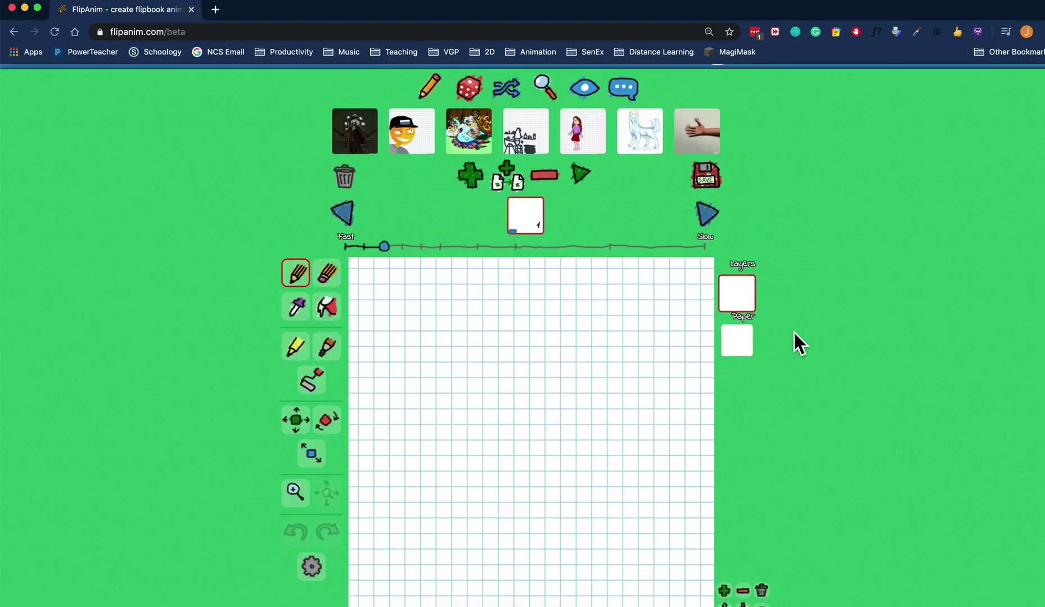
- View the saved DemoPart1 animation from the profile page, then start a new blank one-frame animation
scroll(792, 330, "down", 3)
scroll(792, 330, "up", 3)
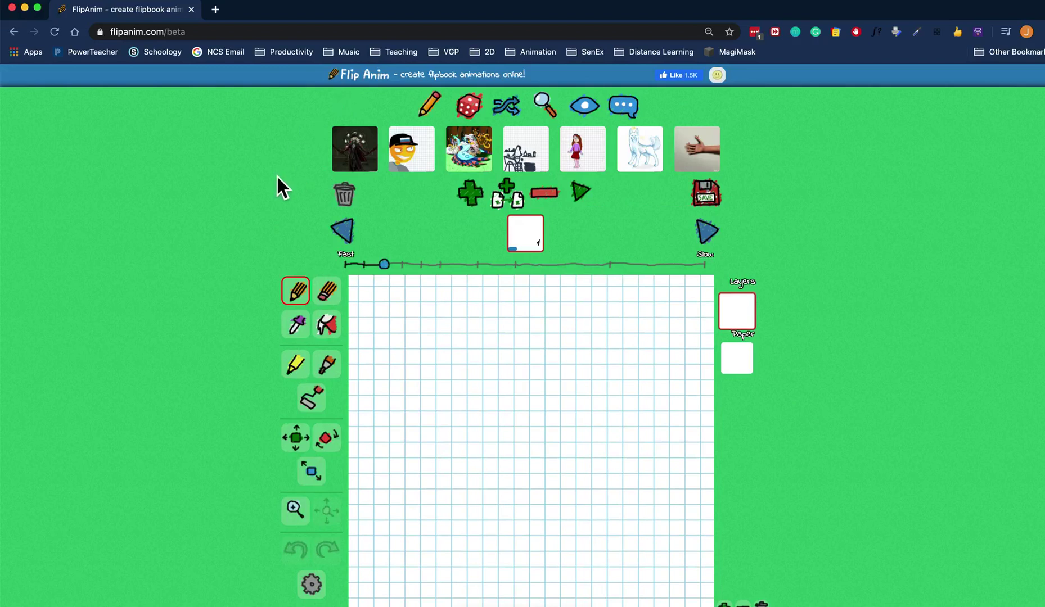
scroll(278, 178, "down", 3)
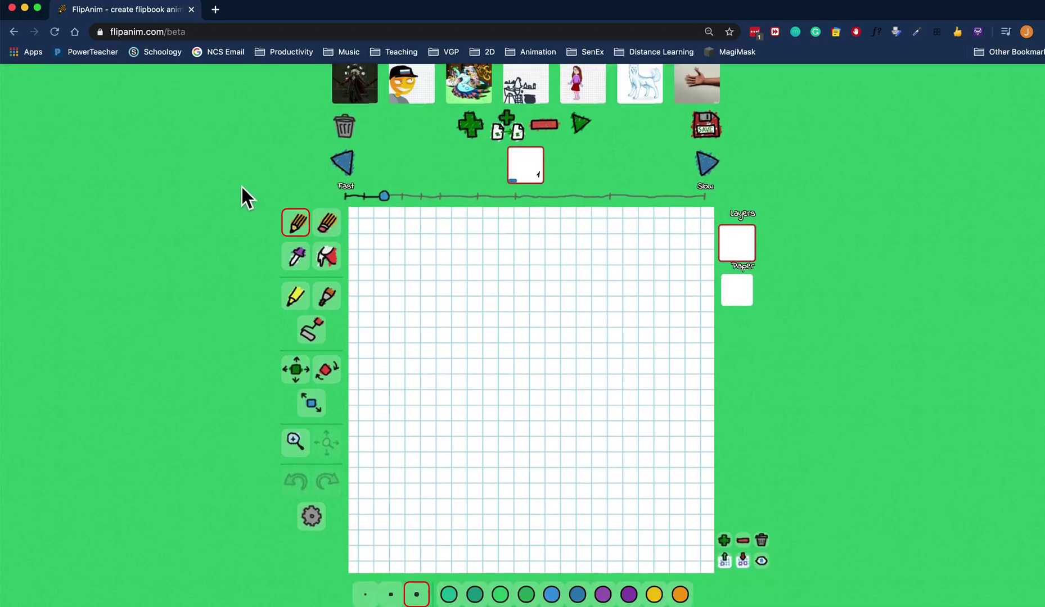
scroll(241, 188, "down", 2)
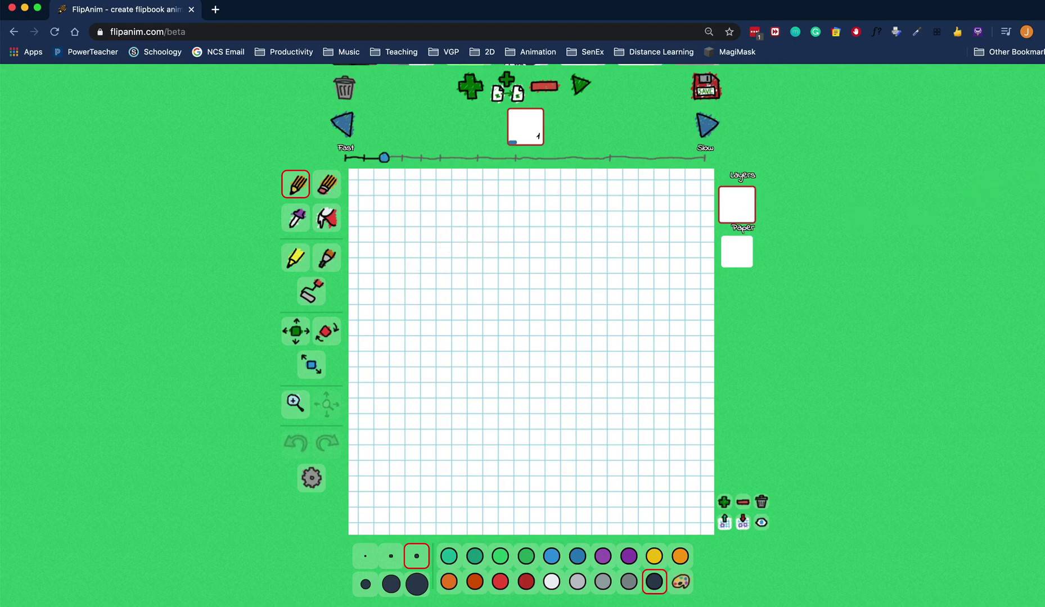
scroll(1012, 101, "up", 3)
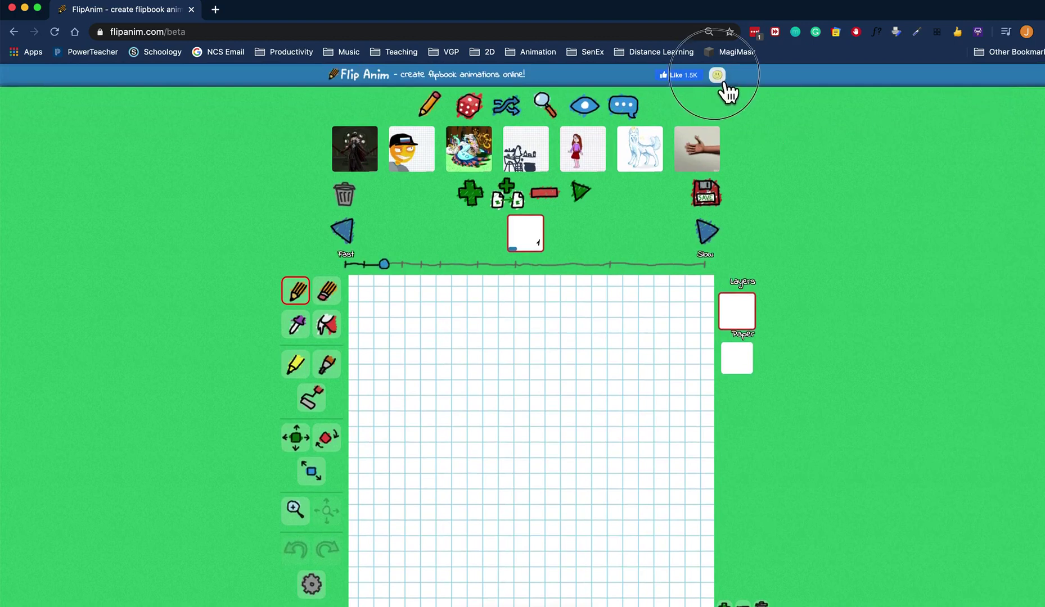
left_click(723, 80)
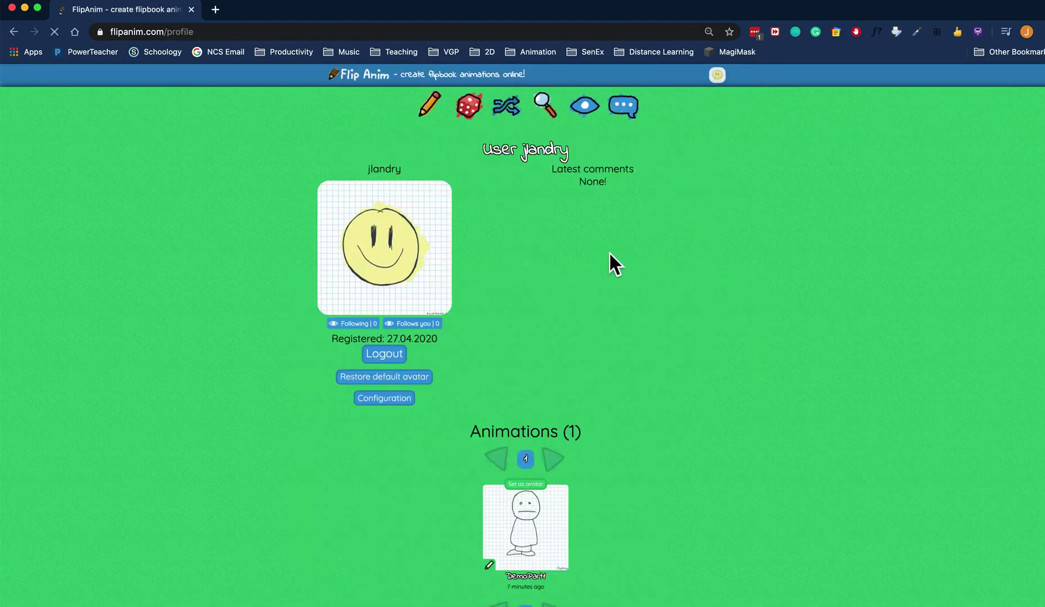
left_click(526, 518)
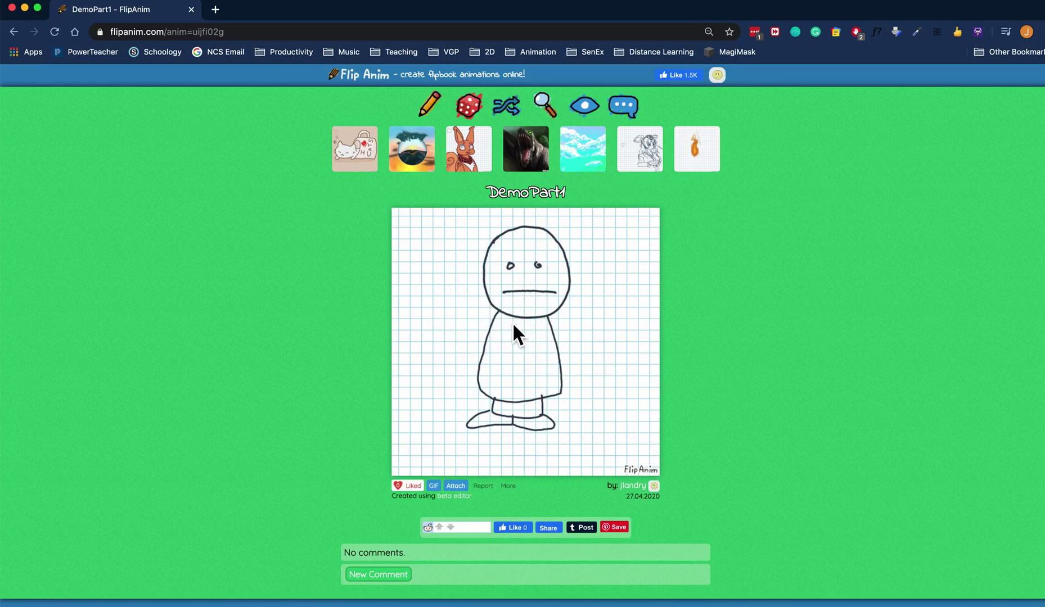
left_click(442, 115)
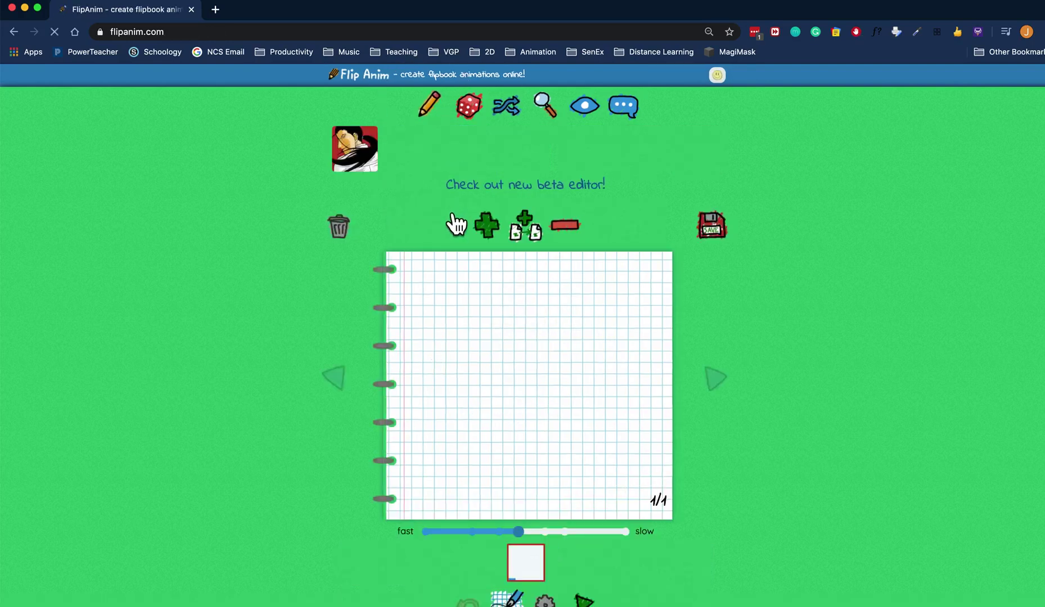
- Switch to the beta editor and draw a dark ball circle near the top of the grid
left_click(515, 190)
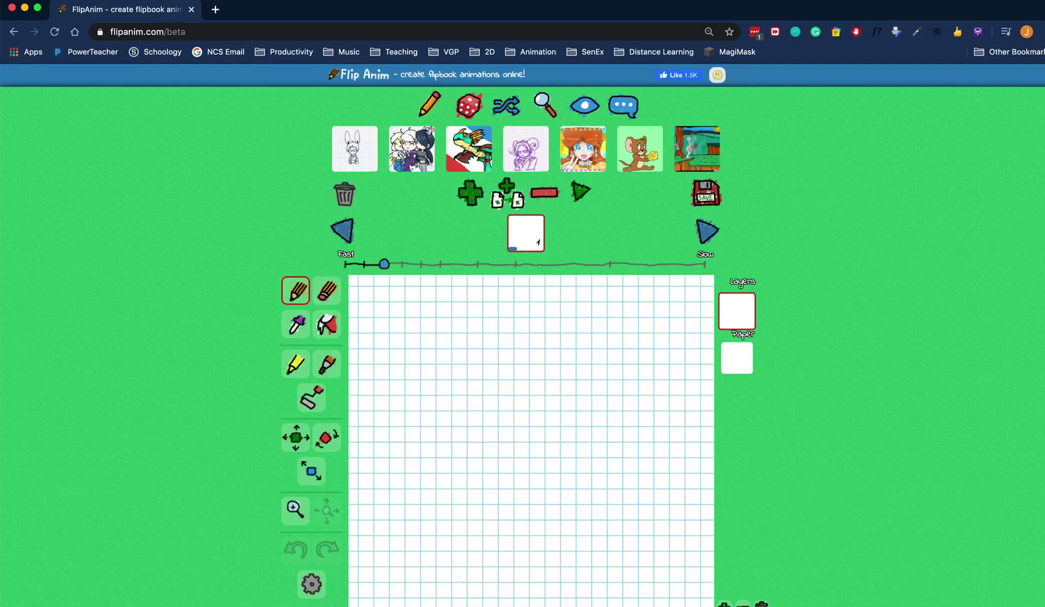
scroll(1037, 188, "down", 3)
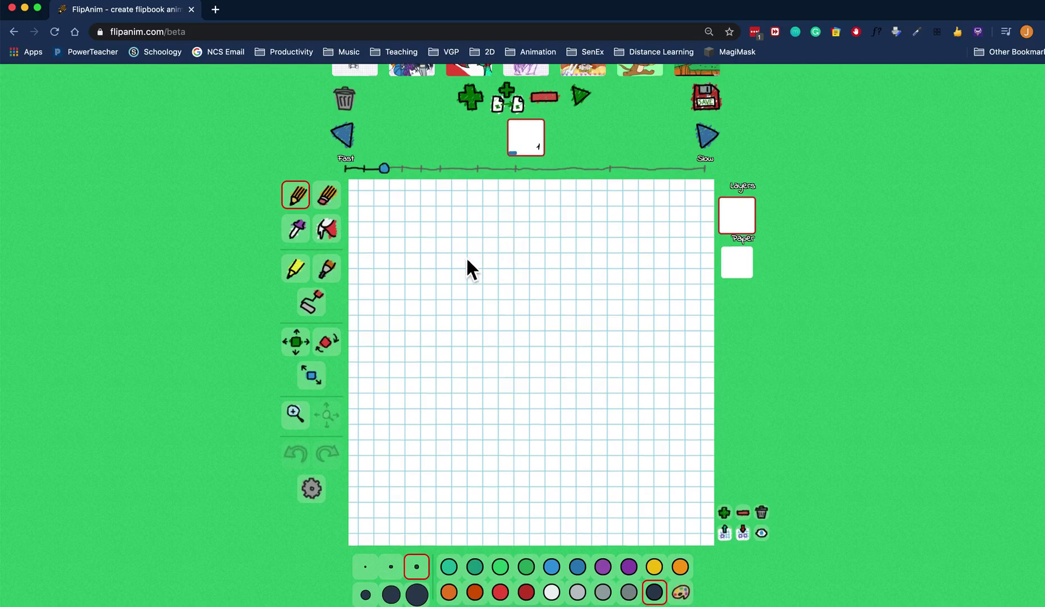
mouse_move(473, 233)
left_mouse_down()
mouse_move(517, 224)
mouse_move(541, 242)
mouse_move(550, 269)
mouse_move(539, 295)
mouse_move(512, 309)
mouse_move(479, 304)
mouse_move(465, 279)
mouse_move(483, 225)
left_mouse_up()
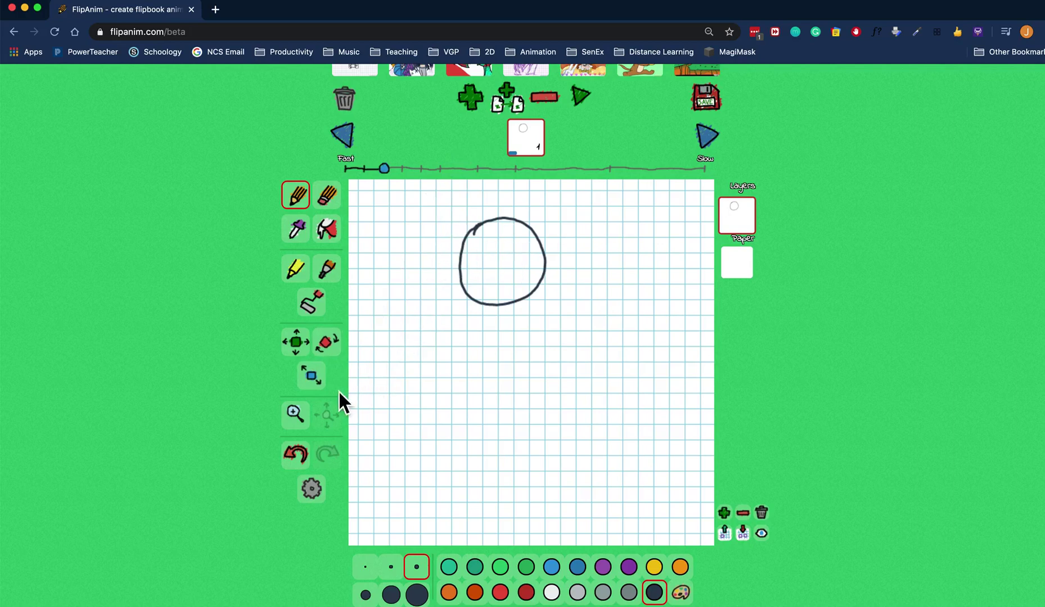
- Drag the ball circle into the grid's upper-left corner with the Move tool
left_click(296, 342)
left_click_drag(472, 265, 369, 239)
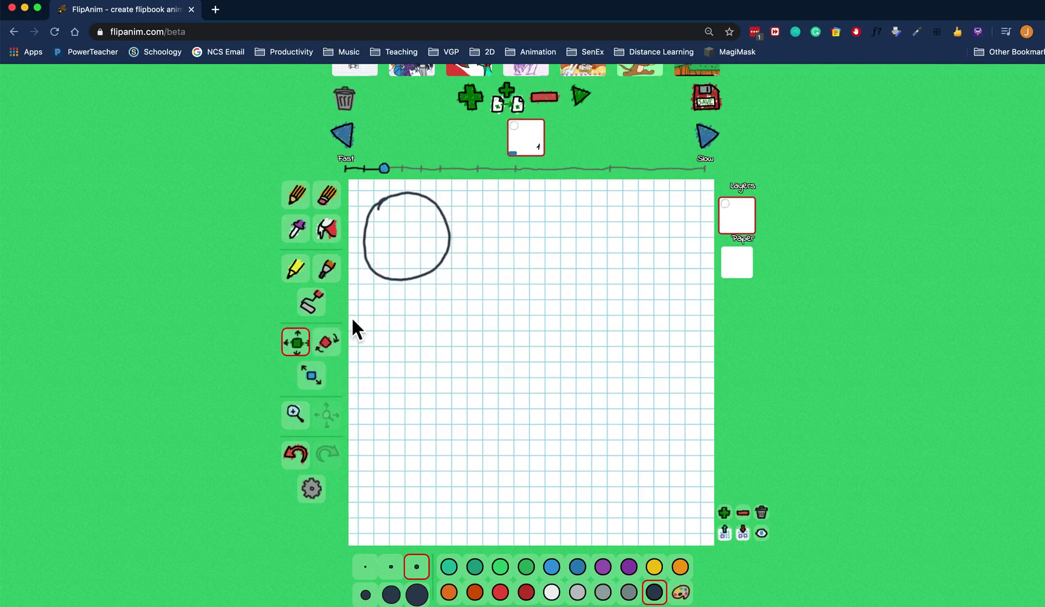
left_click(304, 205)
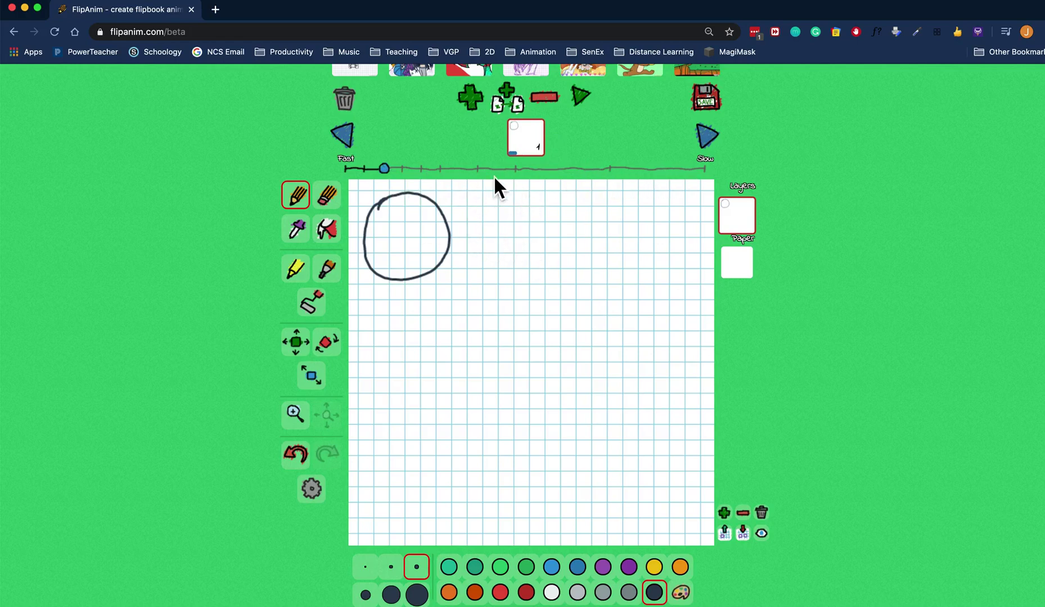
- Duplicate the frame twice, shifting the ball further down and right on frames 2 and 3
left_click(519, 107)
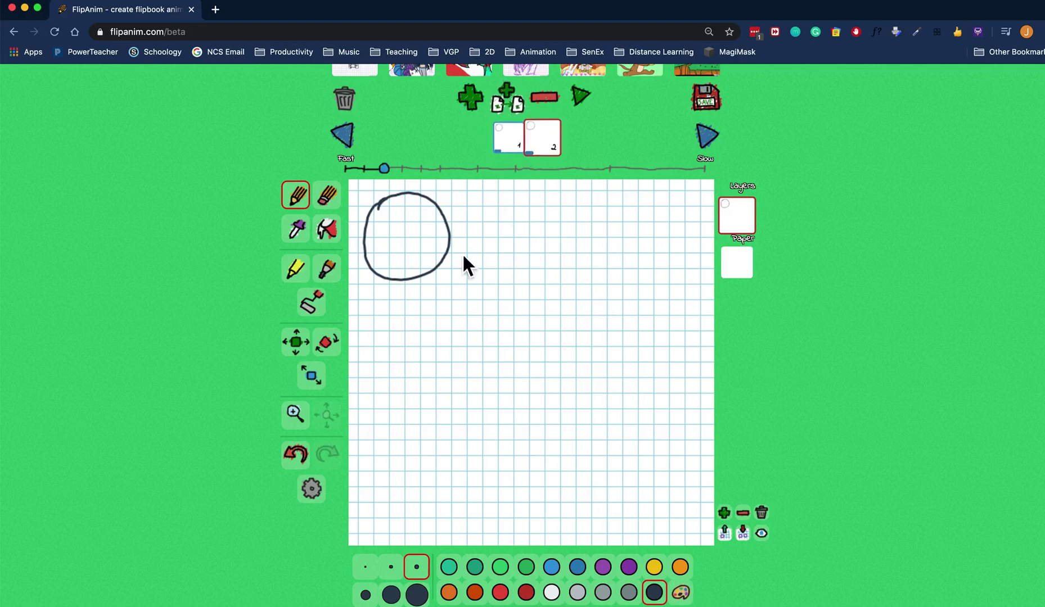
left_click(295, 342)
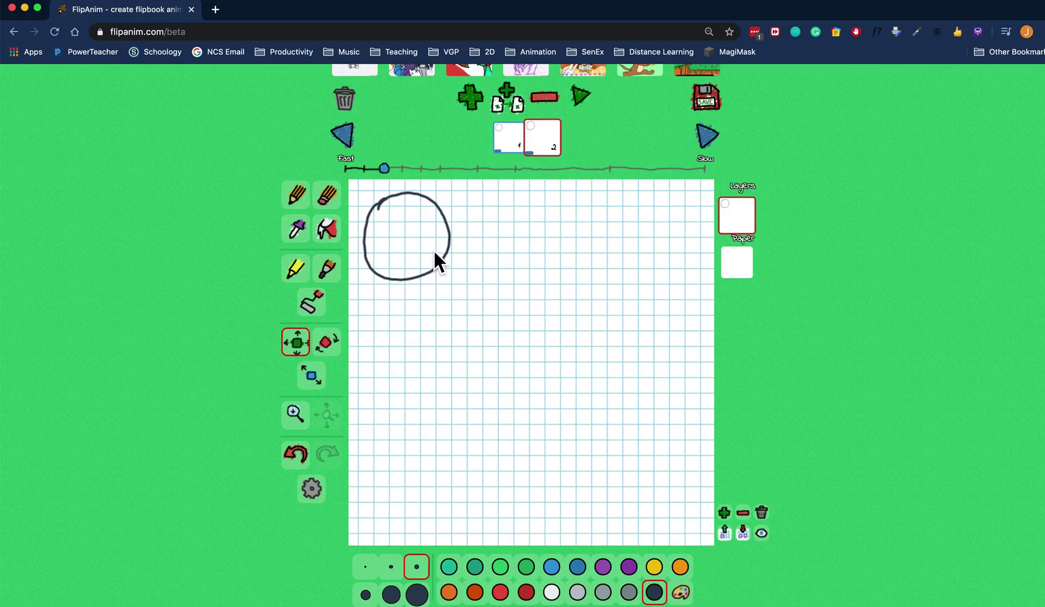
mouse_move(432, 248)
left_mouse_down()
mouse_move(474, 288)
mouse_move(467, 305)
left_mouse_up()
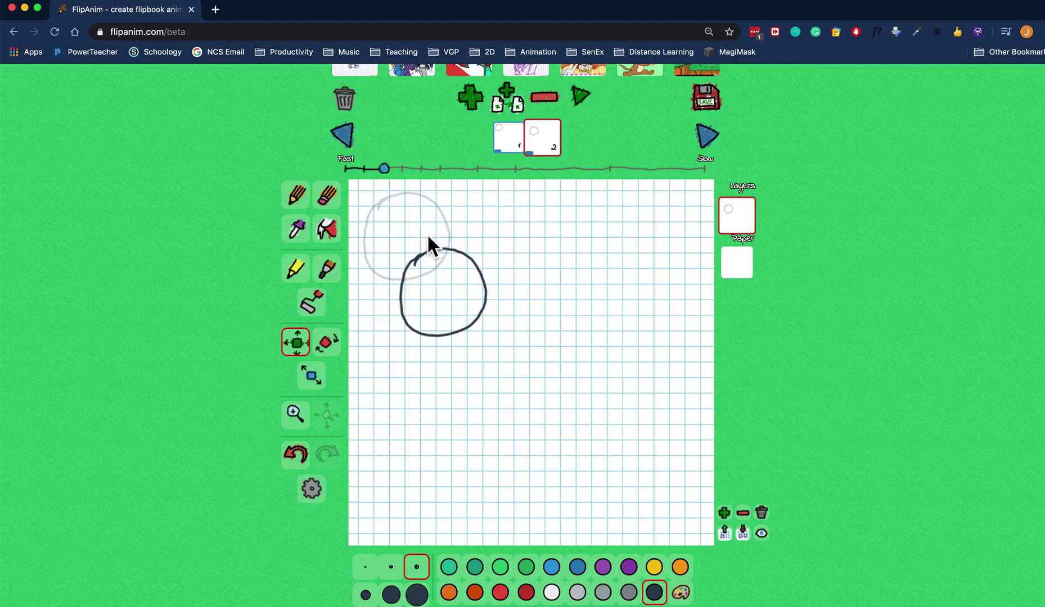
left_click(522, 109)
left_click_drag(469, 300, 504, 362)
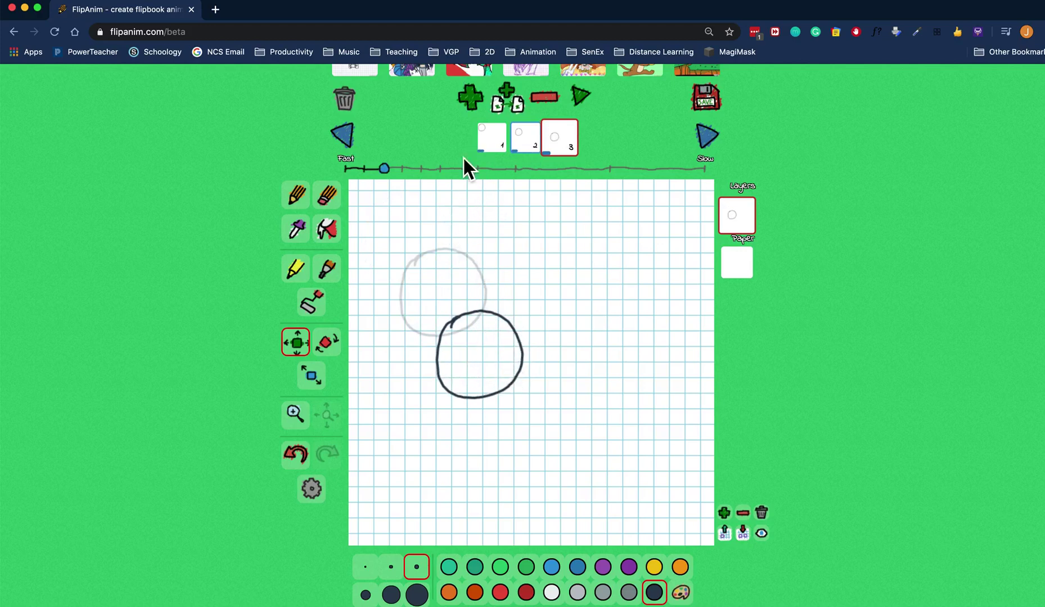
- Add frames 4 and 5, drawing the ball lower as an oval on each
left_click(471, 97)
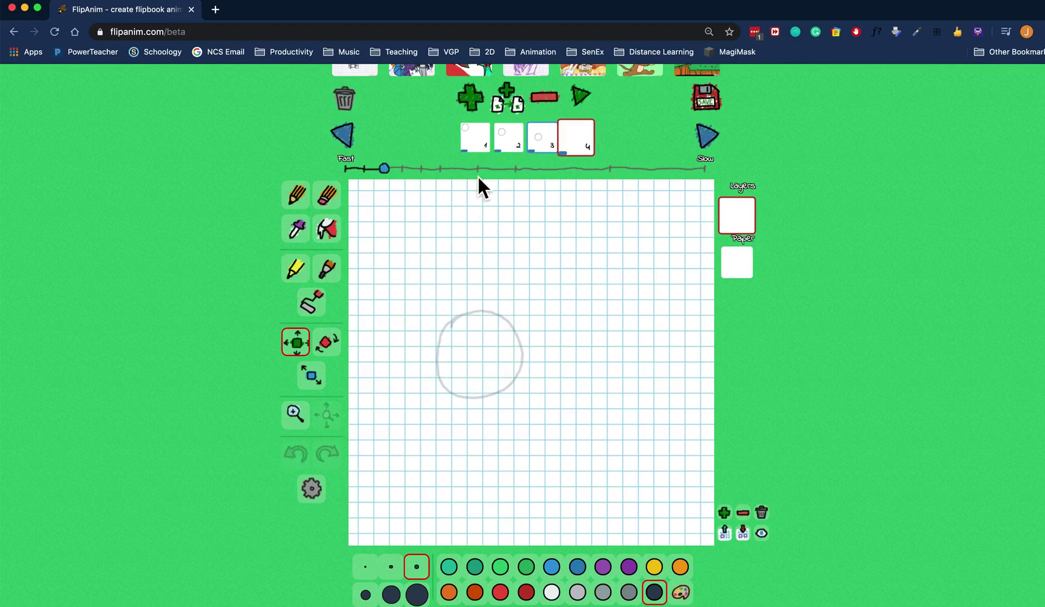
left_click(296, 195)
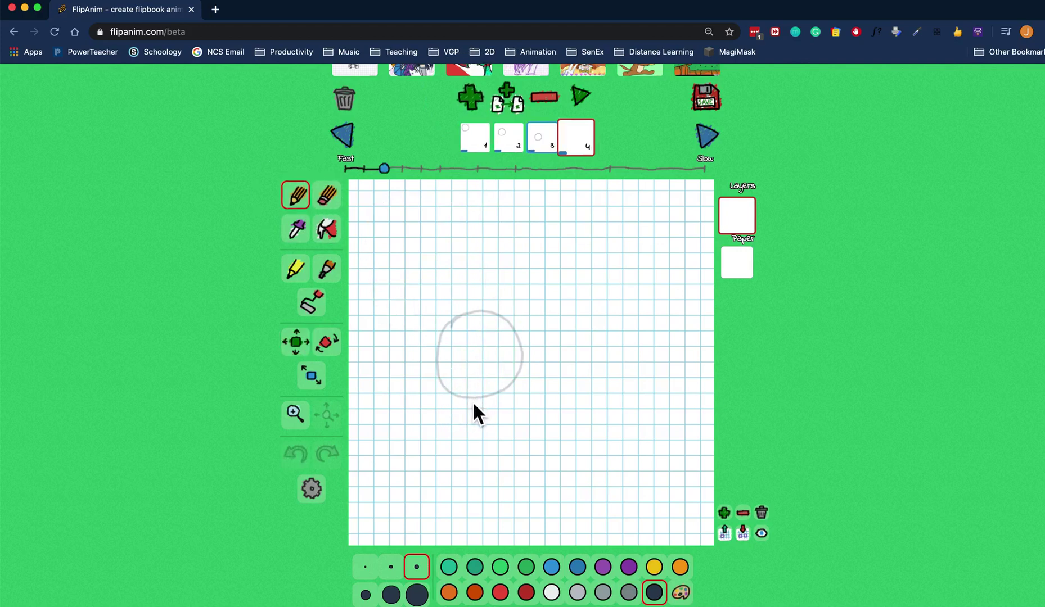
mouse_move(470, 400)
left_mouse_down()
mouse_move(512, 373)
mouse_move(537, 389)
mouse_move(549, 430)
mouse_move(537, 457)
mouse_move(497, 457)
mouse_move(471, 387)
left_mouse_up()
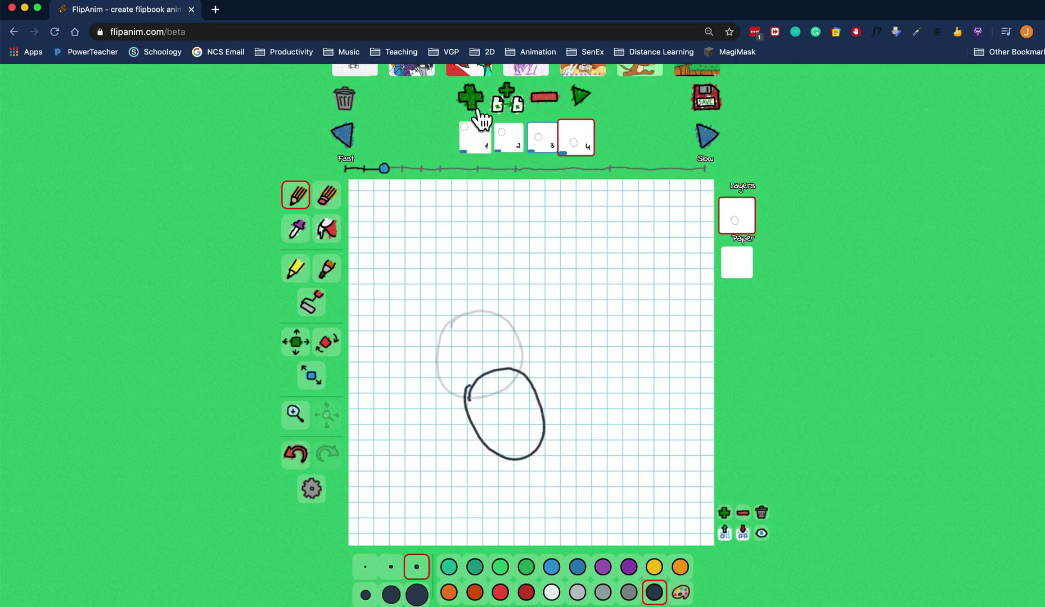
left_click(476, 110)
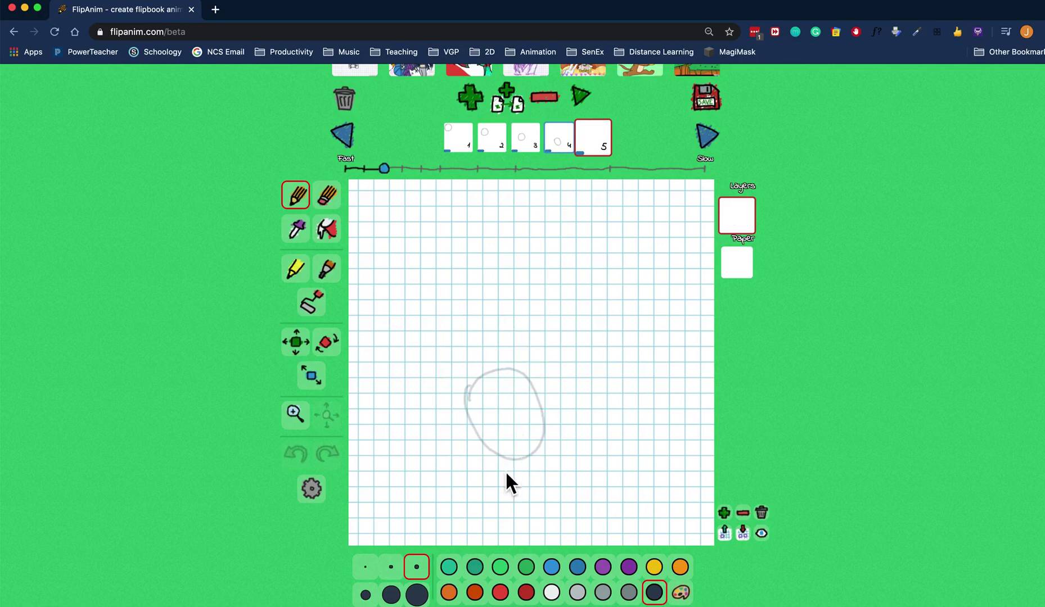
mouse_move(506, 471)
left_mouse_down()
mouse_move(534, 438)
mouse_move(565, 452)
mouse_move(582, 500)
mouse_move(572, 530)
mouse_move(538, 532)
mouse_move(501, 456)
left_mouse_up()
- Add frame 6 with the ball at the grid's bottom, nudge it down-right, and add blank frame 7
left_click(474, 102)
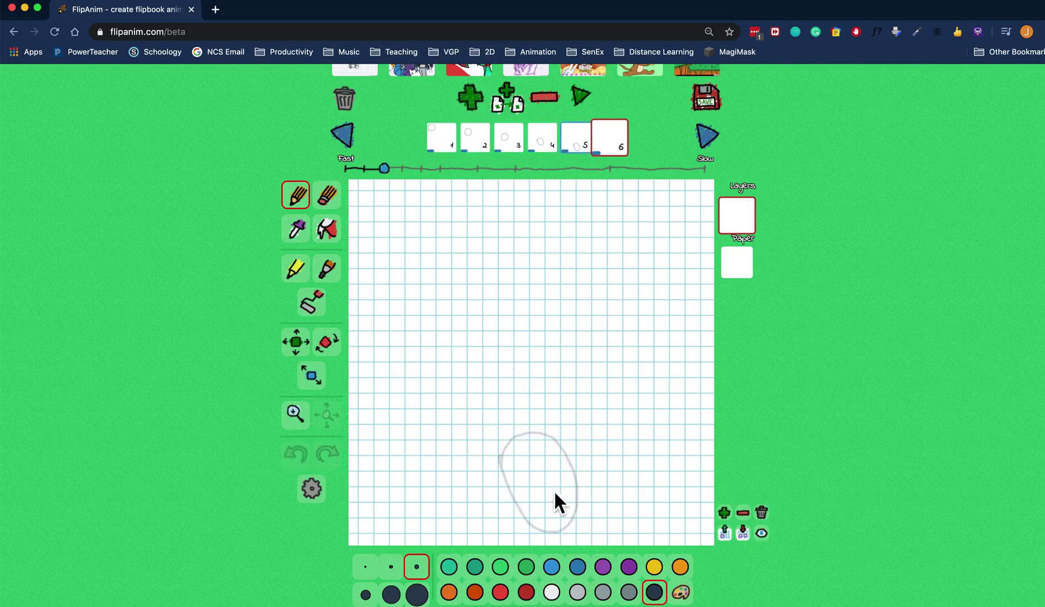
mouse_move(527, 479)
left_mouse_down()
mouse_move(559, 462)
mouse_move(581, 468)
mouse_move(600, 498)
mouse_move(583, 534)
mouse_move(544, 542)
mouse_move(526, 479)
left_mouse_up()
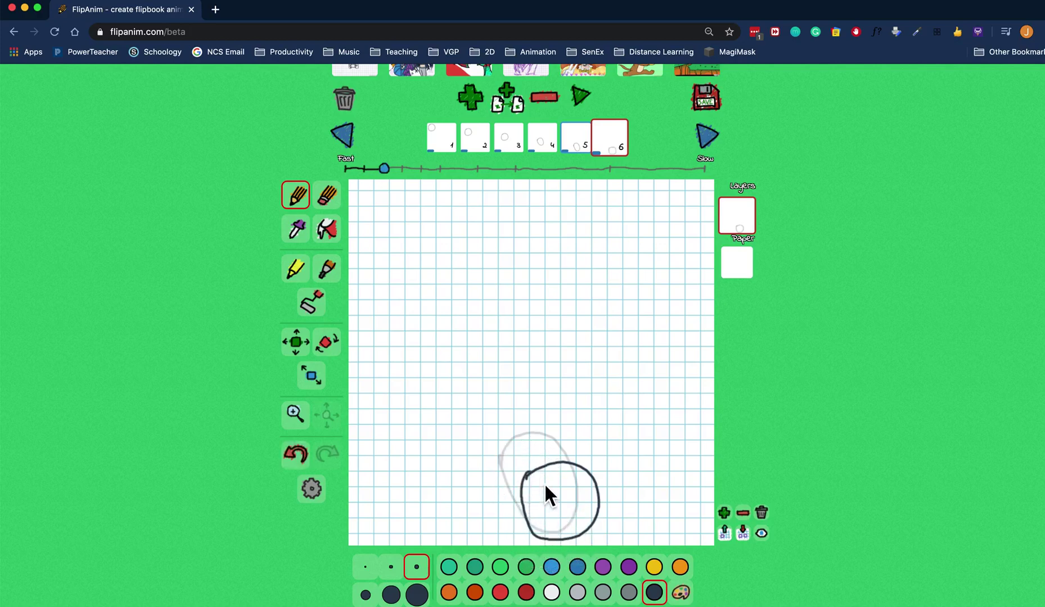
left_click(296, 342)
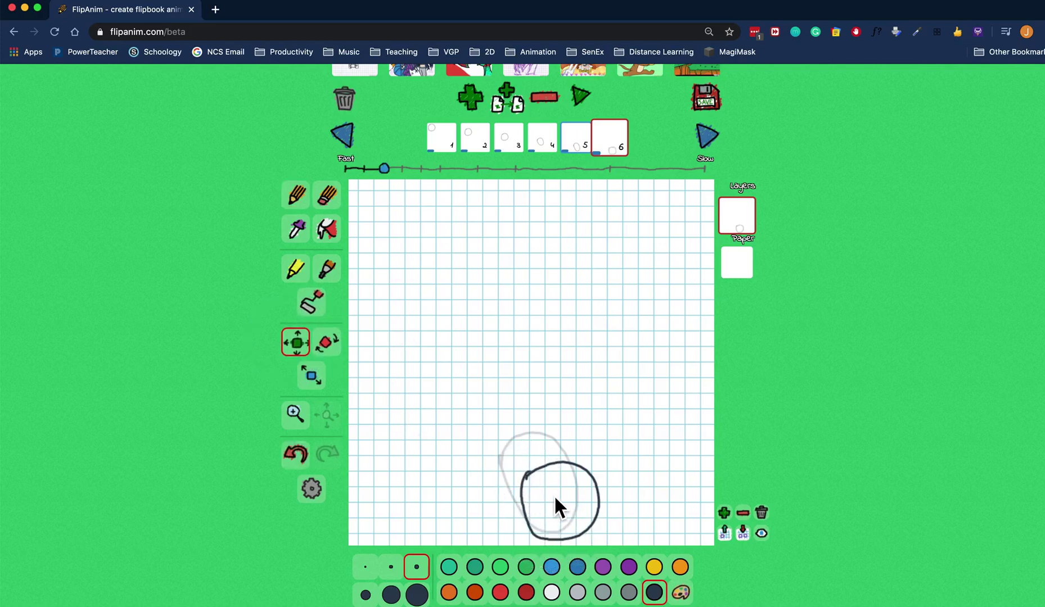
left_click_drag(552, 499, 554, 504)
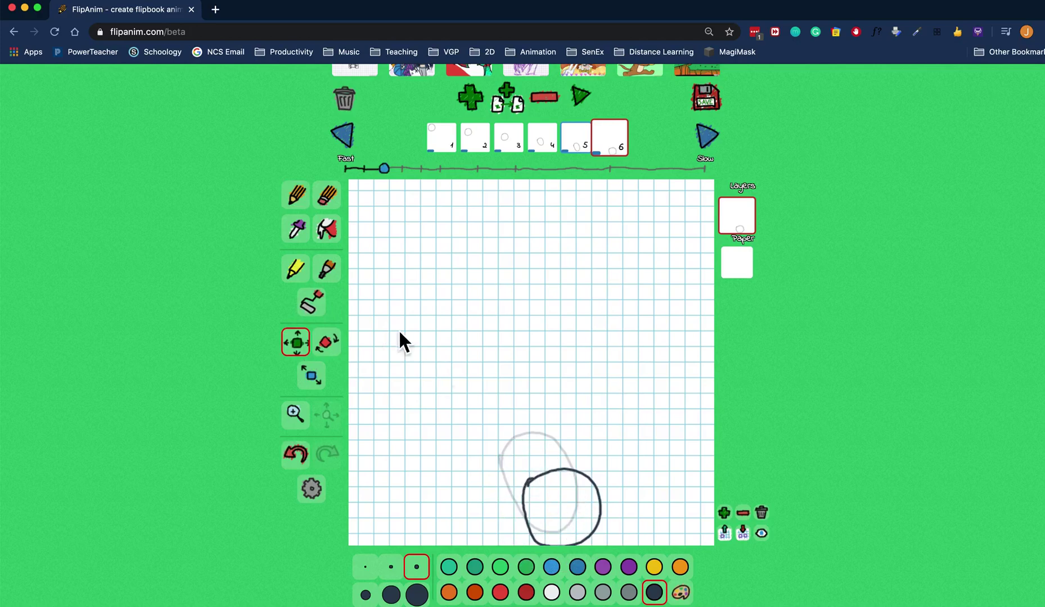
left_click(296, 196)
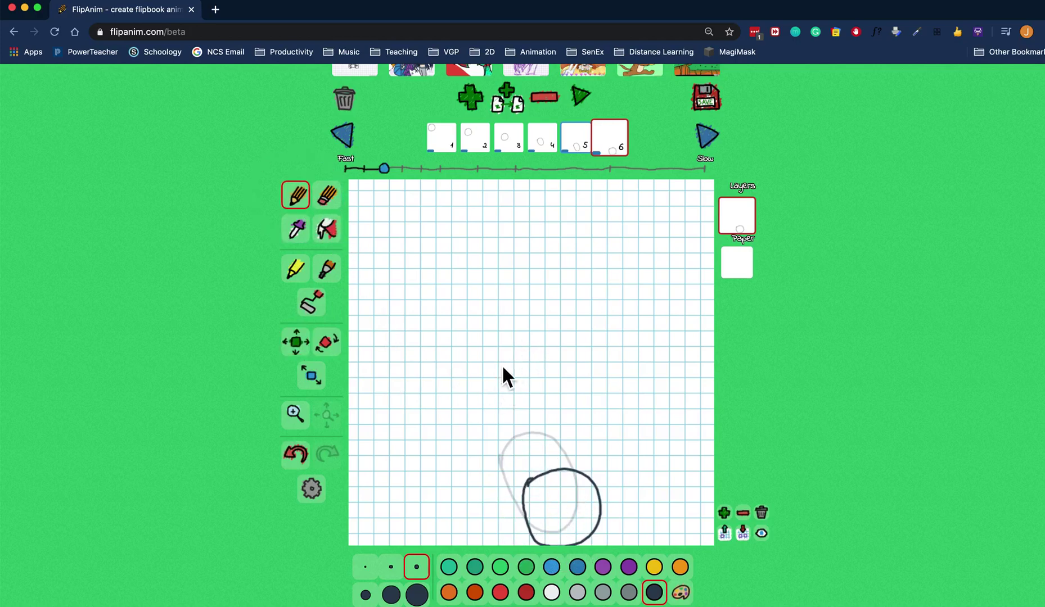
left_click(472, 99)
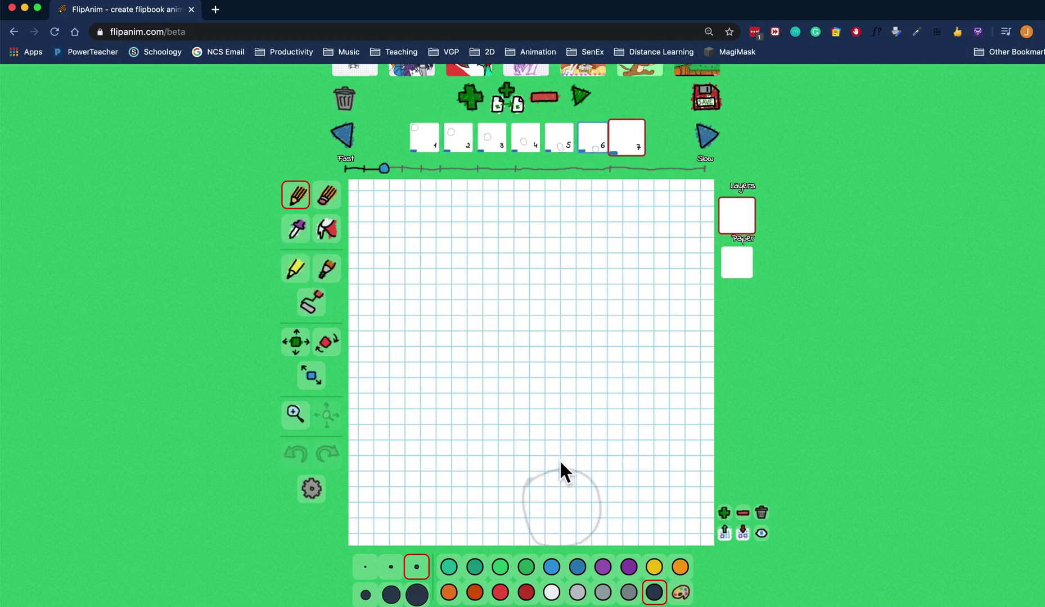
- Draw the ball's oval on frame 7, then the ball rising higher on a new frame 8
mouse_move(548, 489)
left_mouse_down()
mouse_move(560, 469)
mouse_move(597, 450)
mouse_move(616, 478)
mouse_move(610, 506)
mouse_move(571, 545)
mouse_move(551, 543)
mouse_move(537, 504)
mouse_move(541, 475)
left_mouse_up()
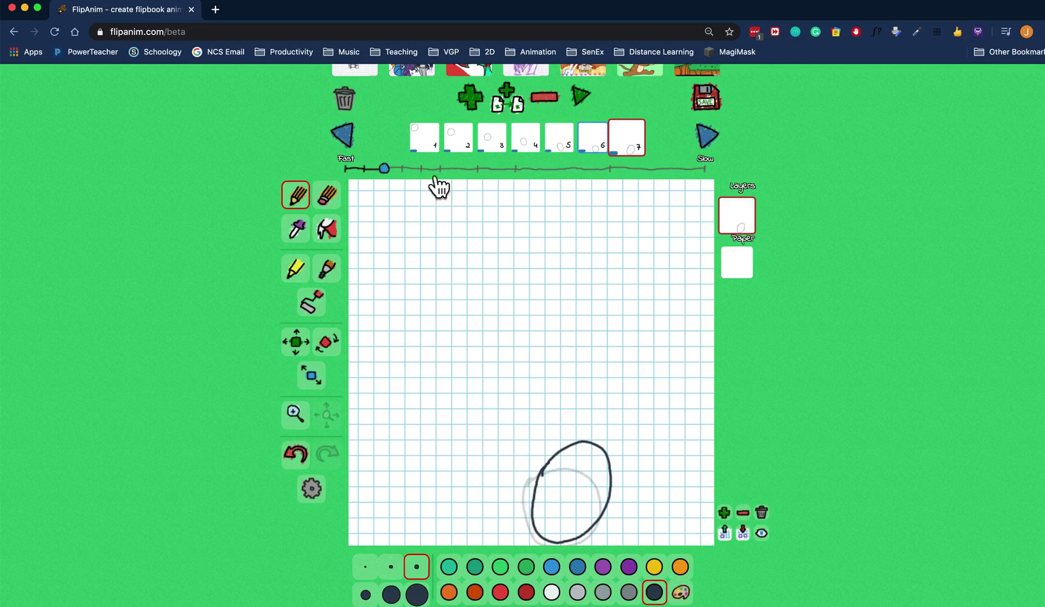
left_click(470, 98)
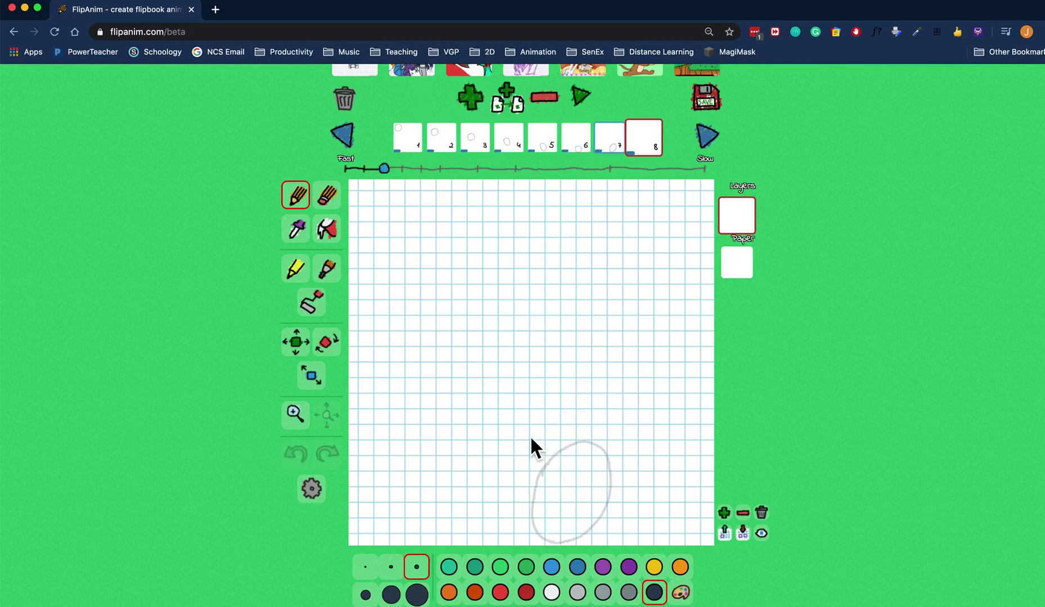
left_click_drag(565, 418, 618, 398)
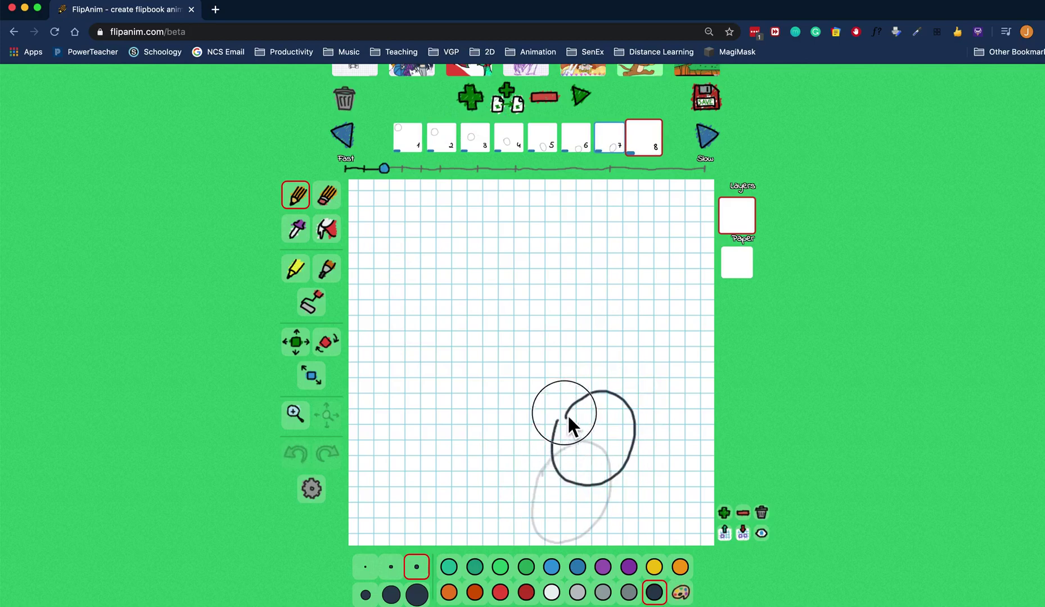
- Add frames 9 and 10 with the ball rising toward the top right, then play the animation
left_click(473, 99)
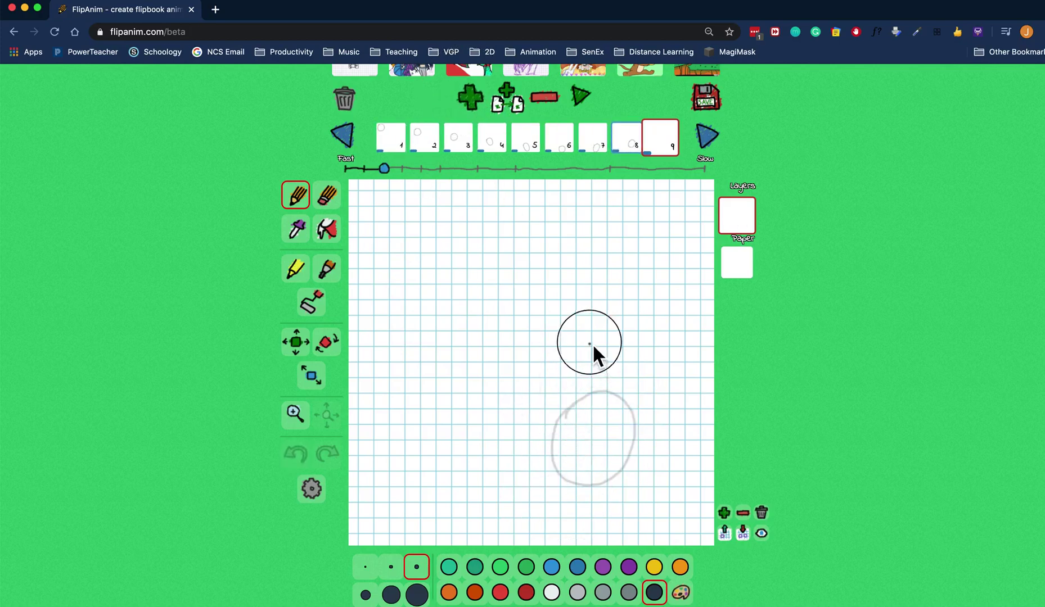
mouse_move(590, 344)
left_mouse_down()
mouse_move(607, 329)
mouse_move(640, 335)
left_mouse_up()
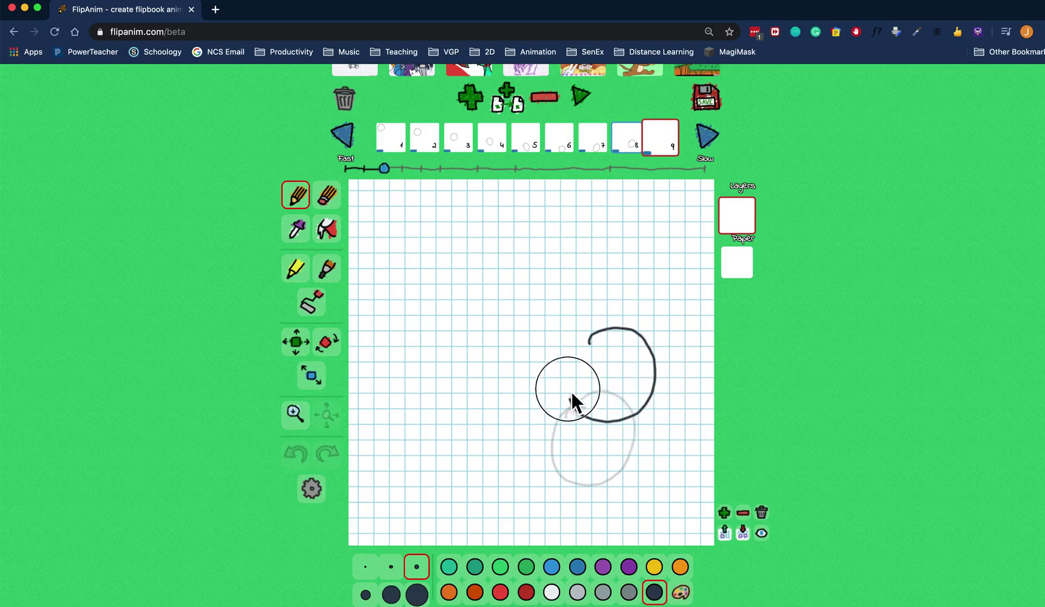
left_click(471, 98)
mouse_move(598, 291)
left_mouse_down()
mouse_move(619, 286)
mouse_move(646, 294)
mouse_move(662, 314)
left_mouse_up()
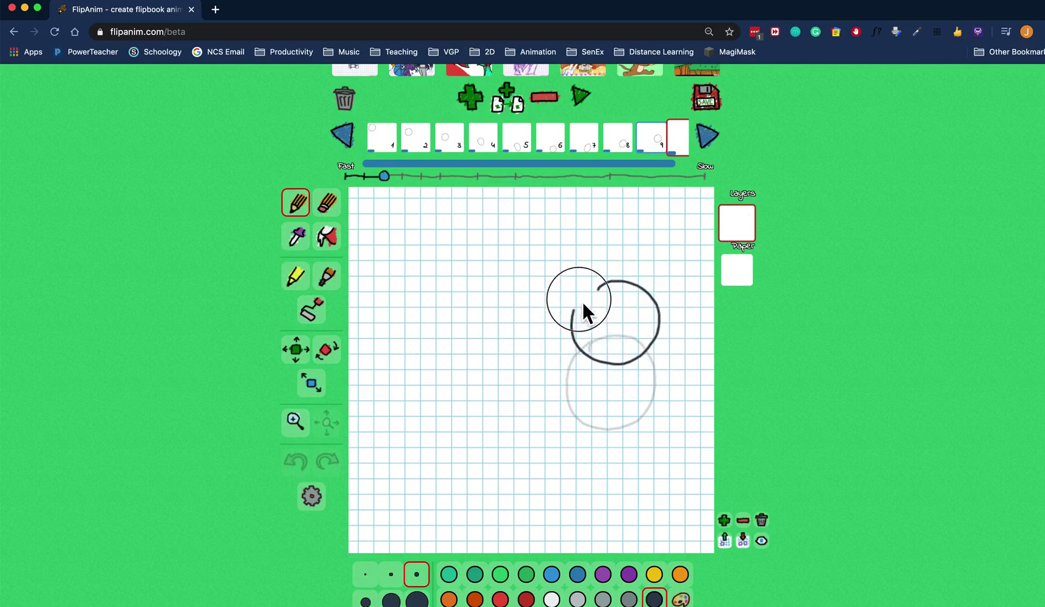
left_click_drag(624, 285, 625, 285)
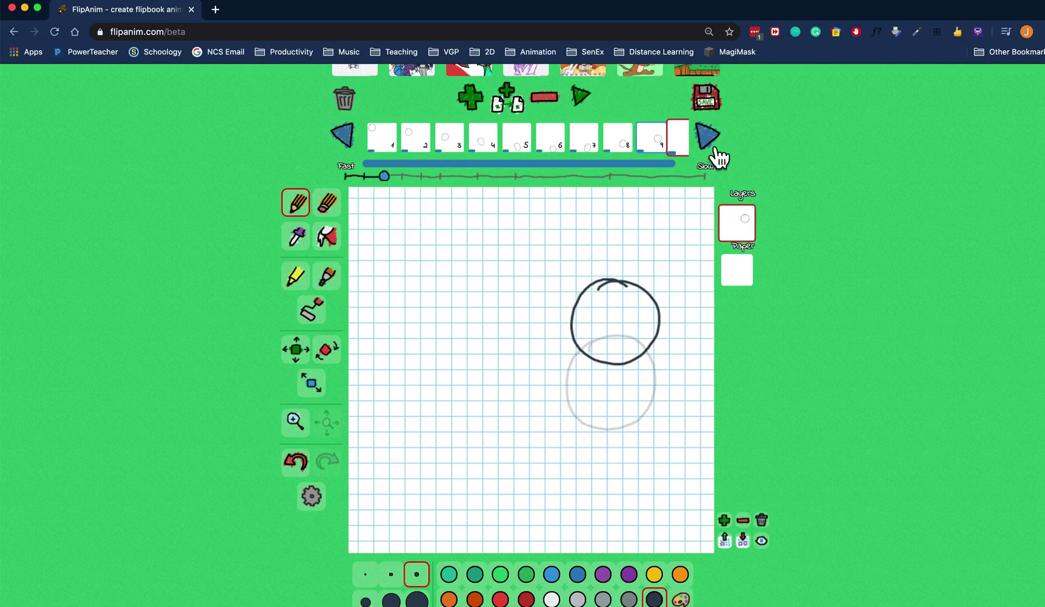
left_click(580, 97)
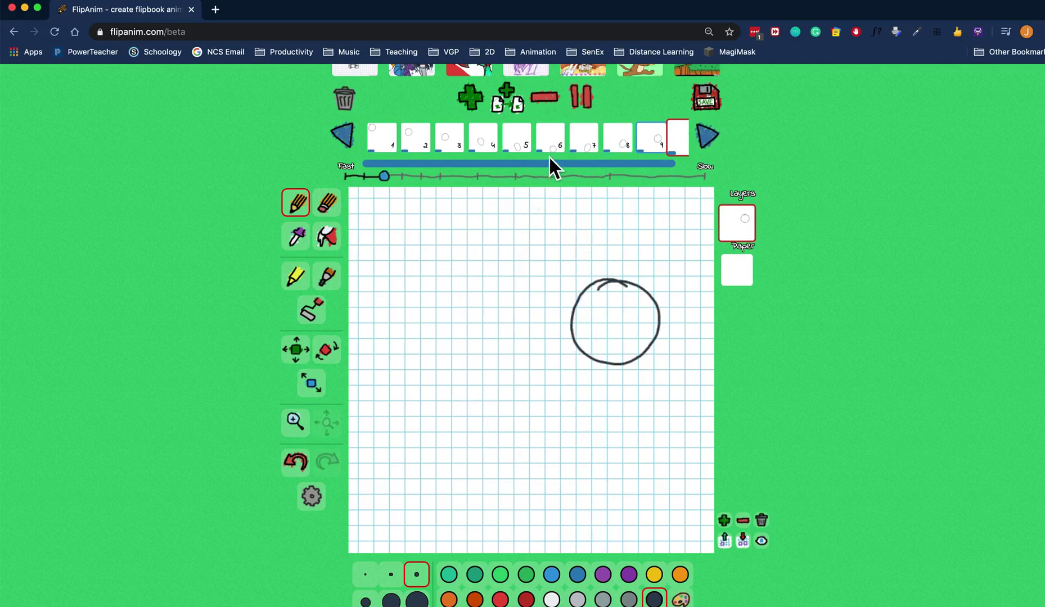
- Push the playback speed slider toward Fast, previewing twice, then stop playback and select frame 5
left_click(586, 101)
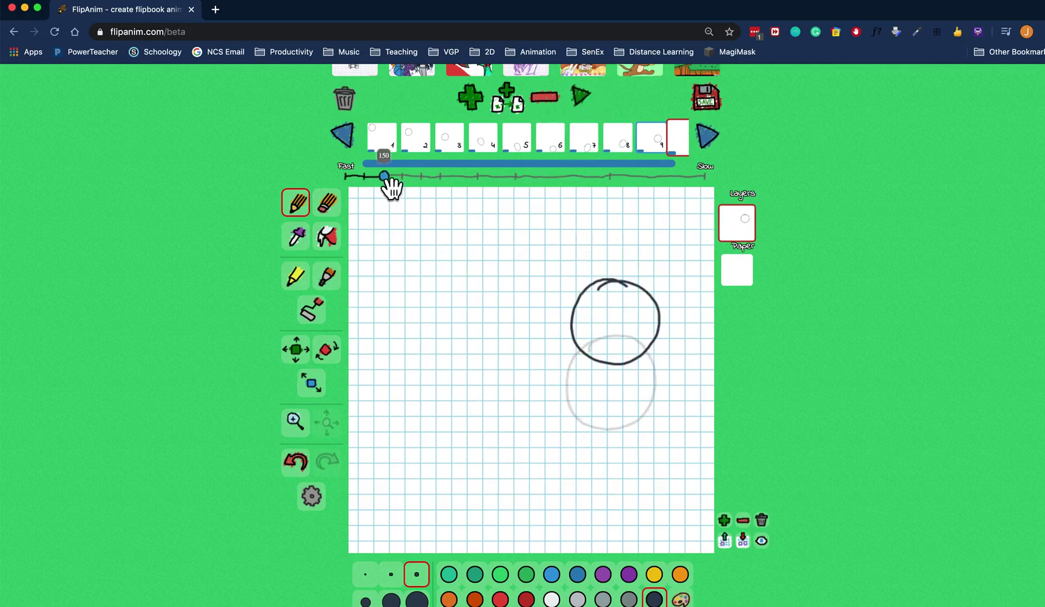
left_click_drag(385, 178, 359, 179)
left_click(585, 101)
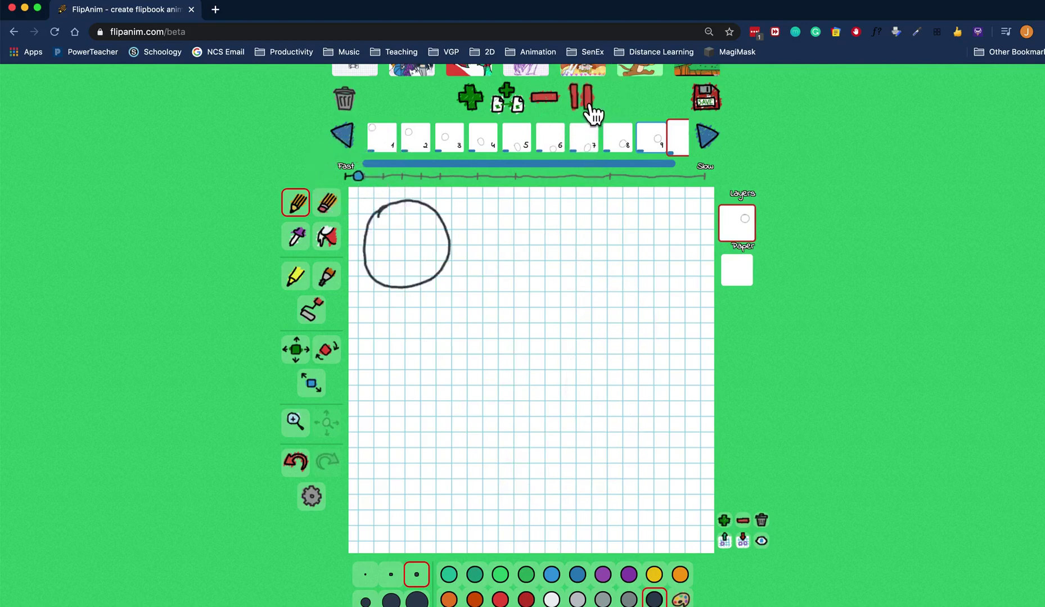
left_click(587, 104)
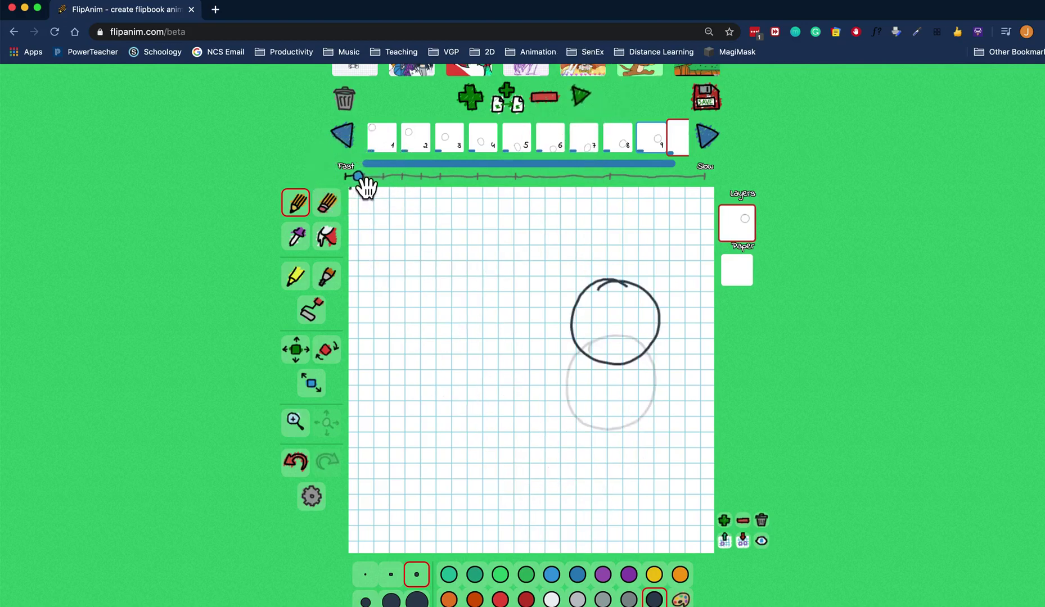
left_click_drag(363, 179, 346, 178)
left_click(585, 104)
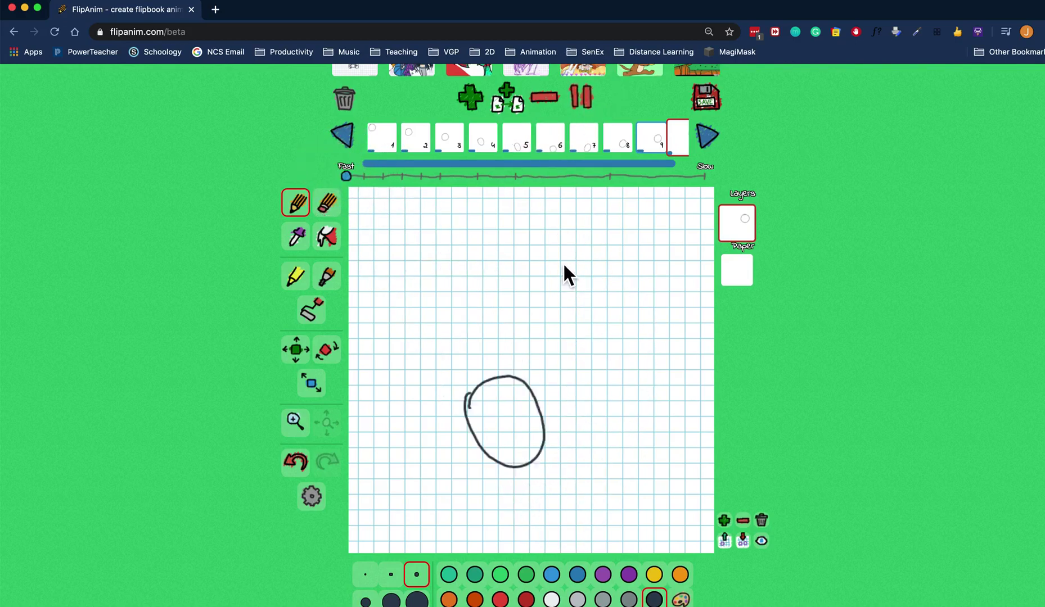
left_click(589, 101)
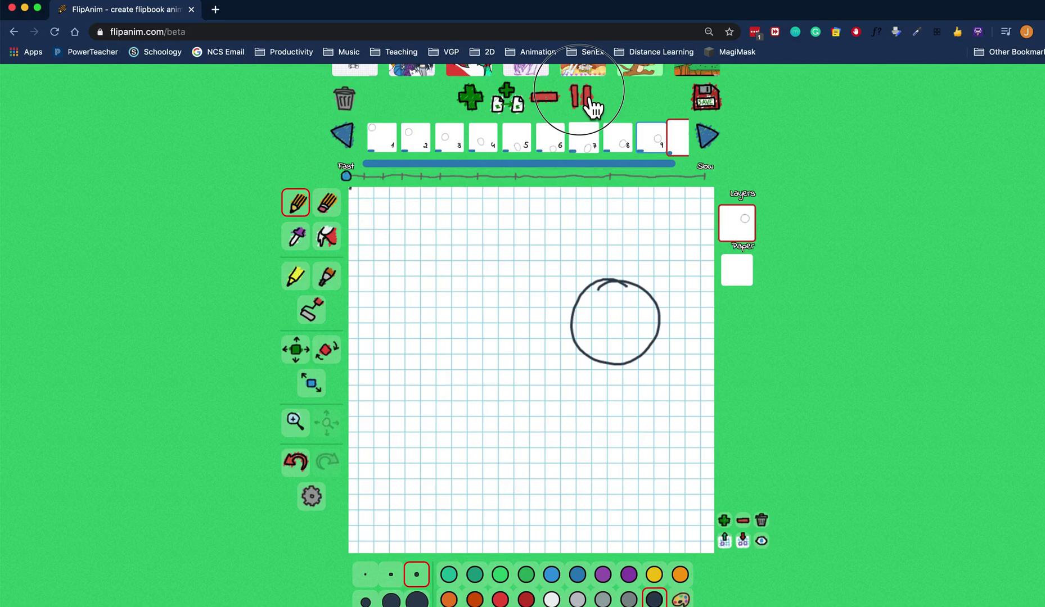
left_click(530, 147)
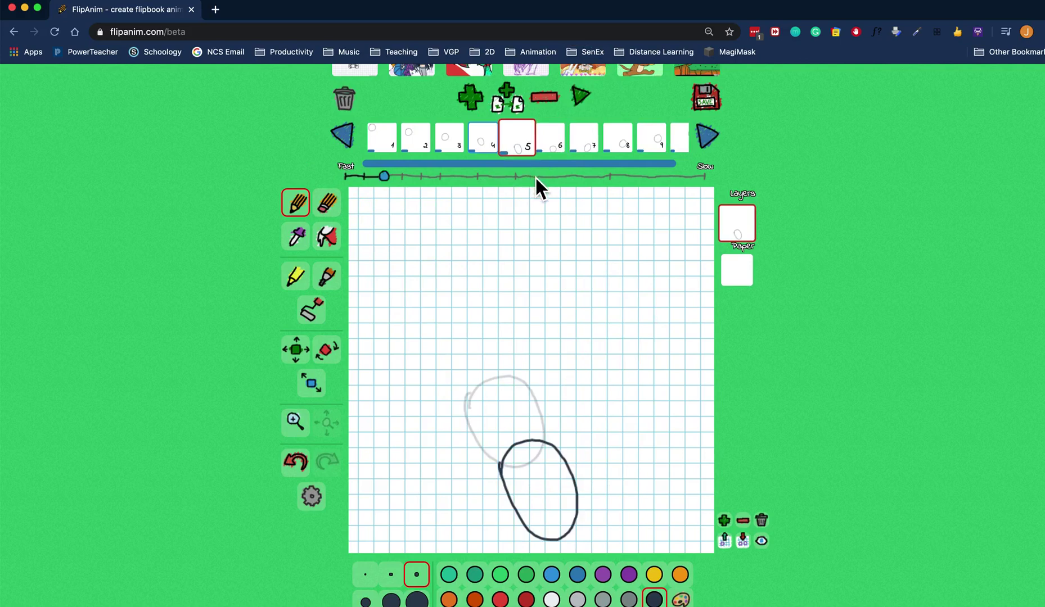
- Shorten frame 5's display time slightly and set frame 1's display time to 425
left_click_drag(384, 176, 400, 191)
left_click(395, 143)
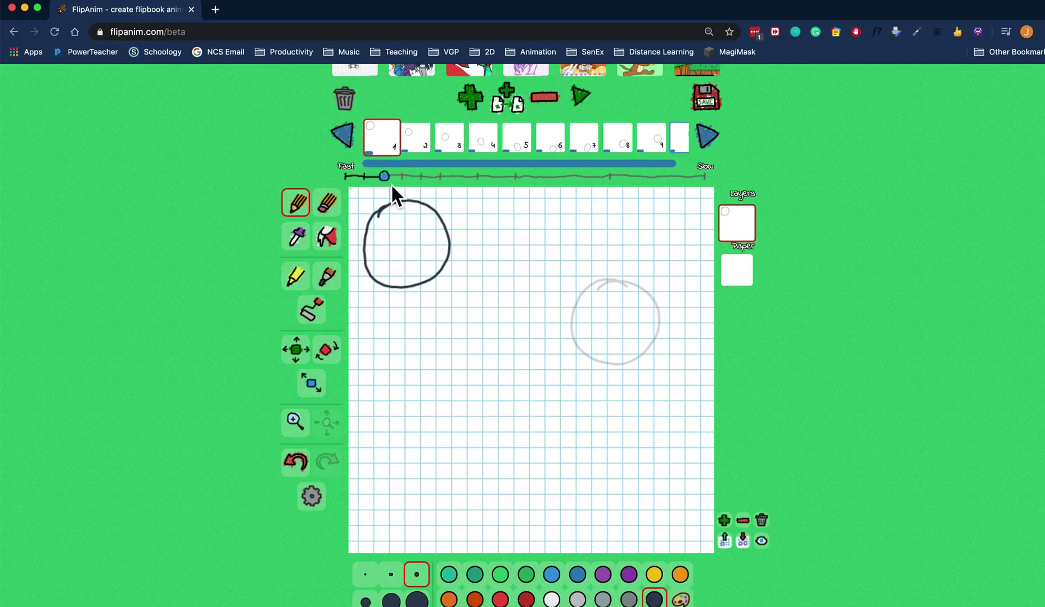
left_click_drag(400, 183, 498, 182)
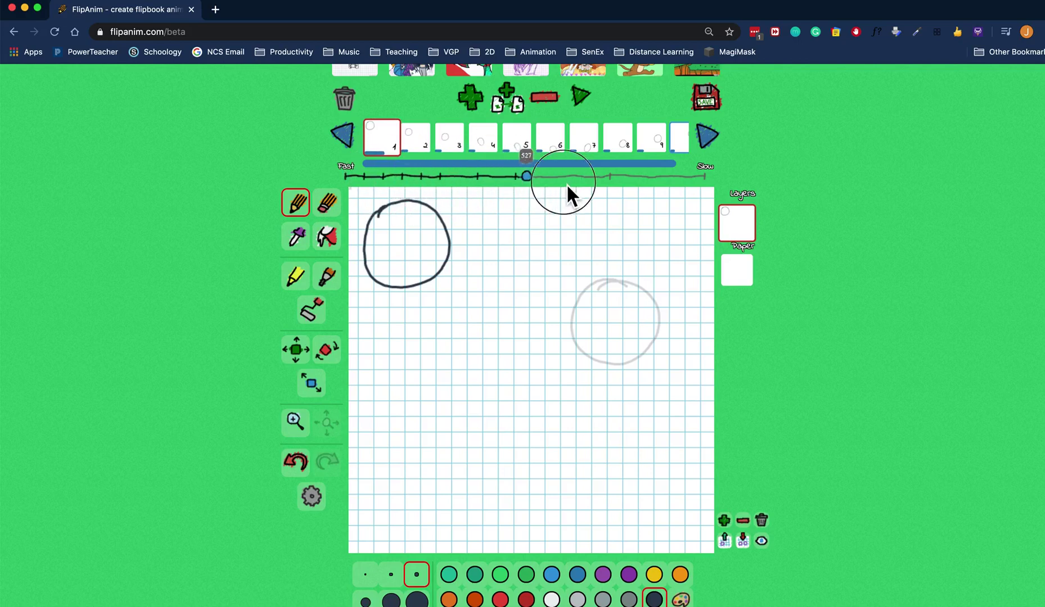
left_click_drag(618, 187, 624, 187)
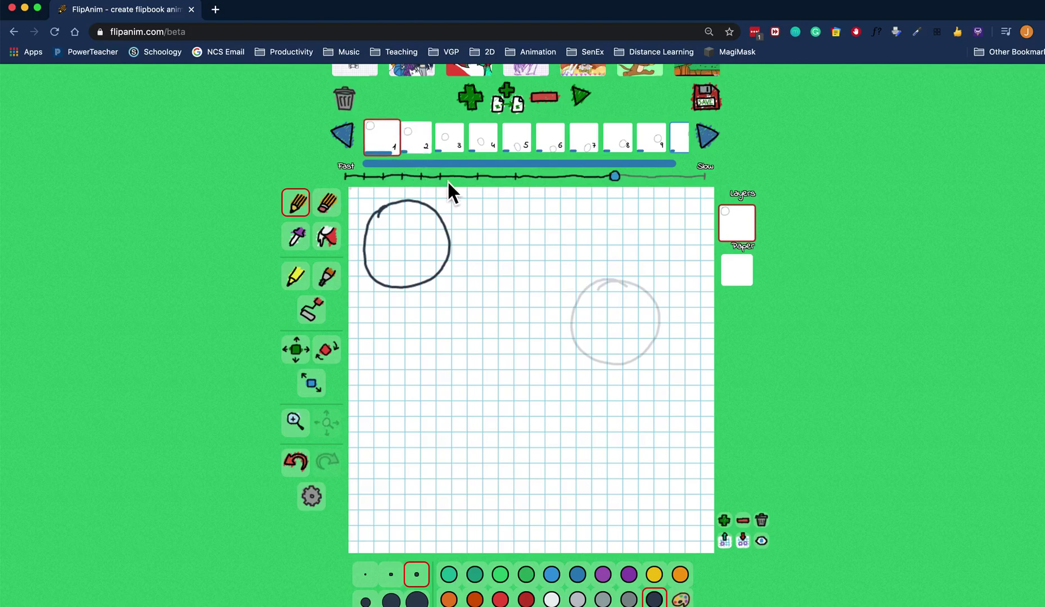
left_click_drag(624, 185, 495, 192)
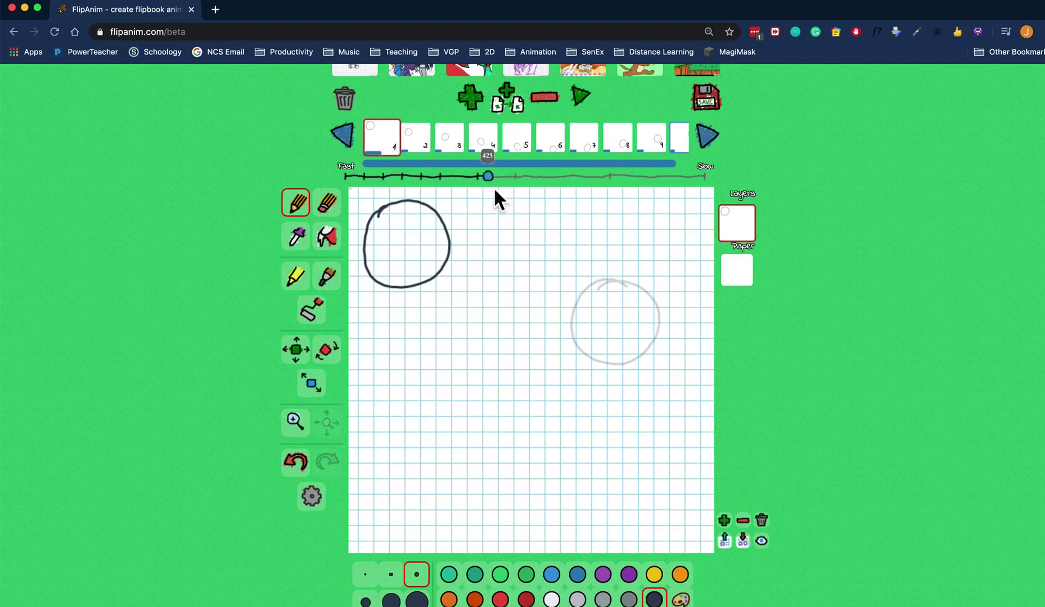
- Review the early frames, spotting a stray looped scribble and two dots on frame 3
left_click(457, 153)
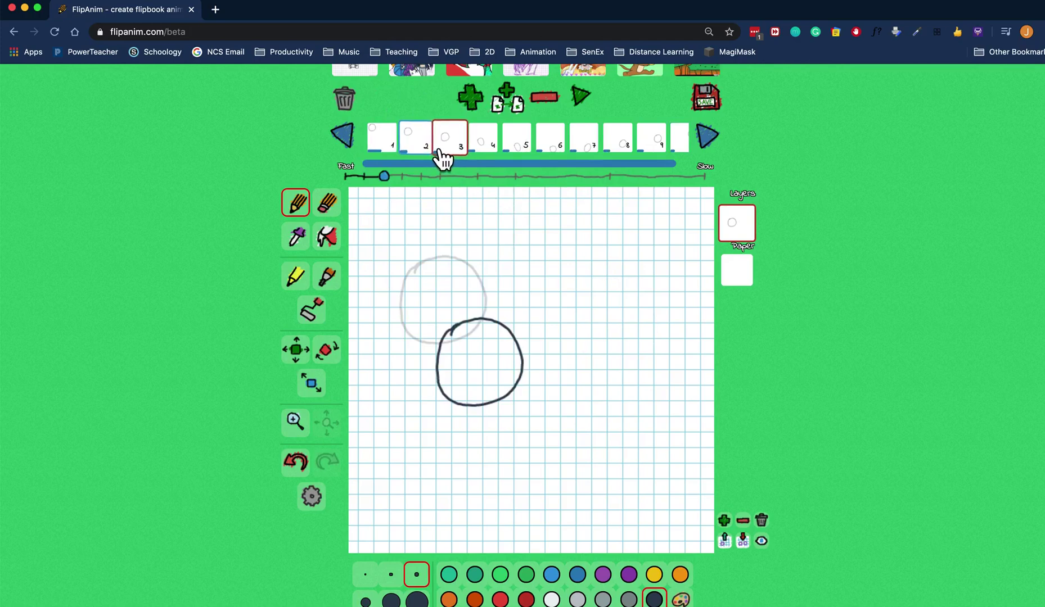
left_click(394, 145)
left_click(490, 149)
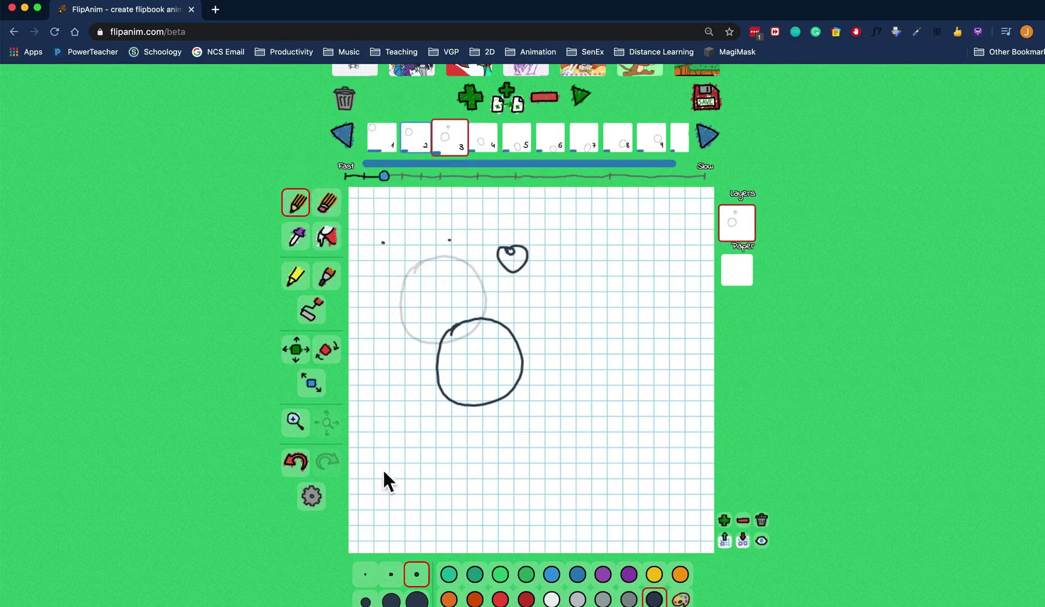
left_click(416, 574)
- Compare frames 1 and 2, then set frame 1's display time to 374
left_click(426, 145)
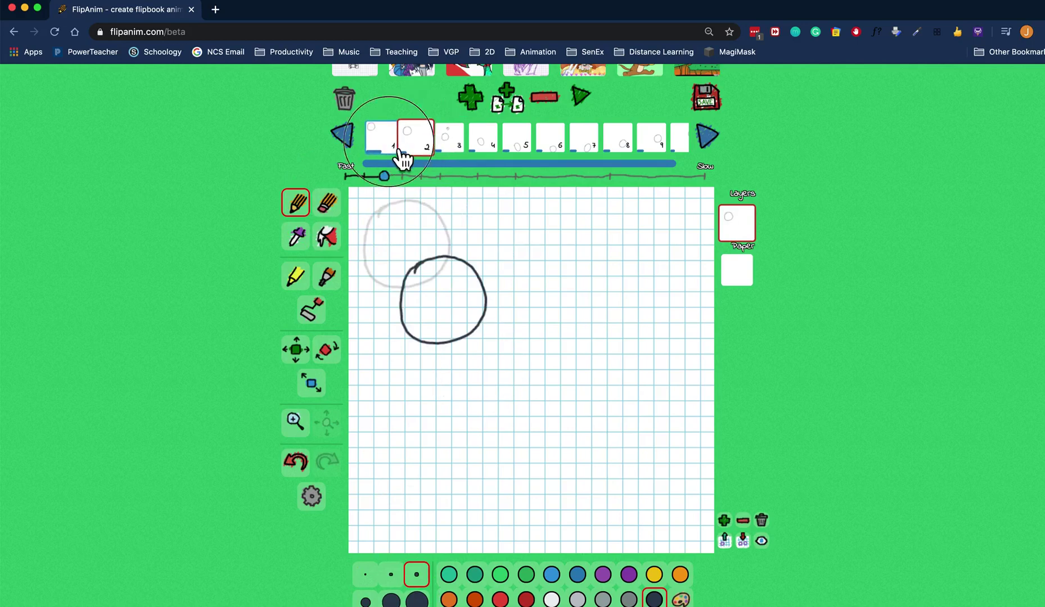
left_click(388, 142)
left_click(425, 148)
left_click(388, 148)
mouse_move(384, 176)
left_mouse_down()
mouse_move(494, 187)
mouse_move(386, 195)
mouse_move(364, 185)
mouse_move(398, 182)
mouse_move(391, 190)
mouse_move(382, 181)
left_mouse_up()
- Step through frames 2 to 4 and shorten frame 4's display time to 99
left_click(417, 147)
left_click(455, 145)
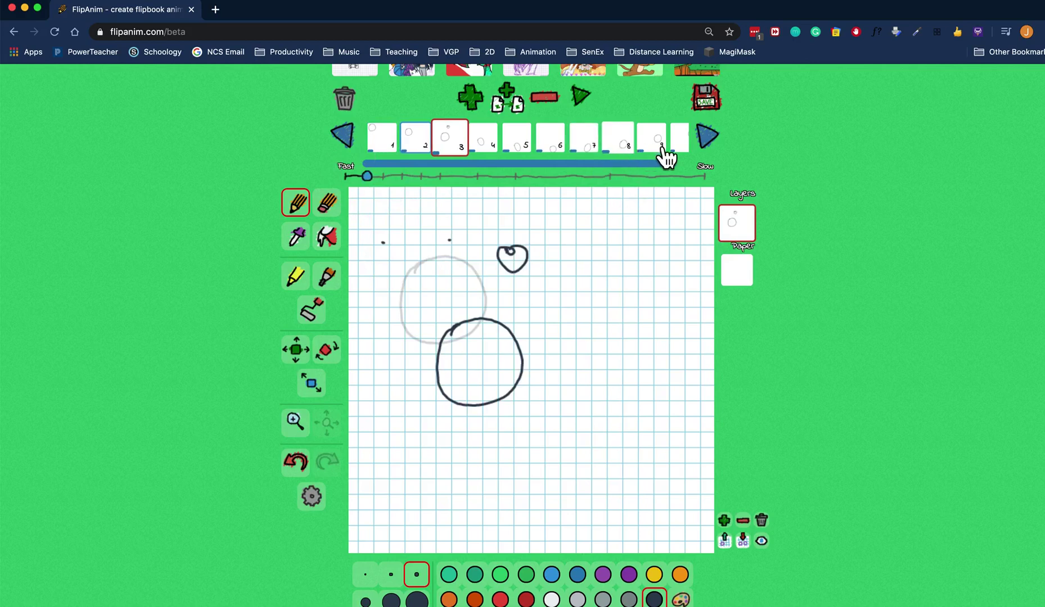
left_click(494, 149)
mouse_move(394, 180)
left_mouse_down()
mouse_move(367, 178)
mouse_move(380, 185)
left_mouse_up()
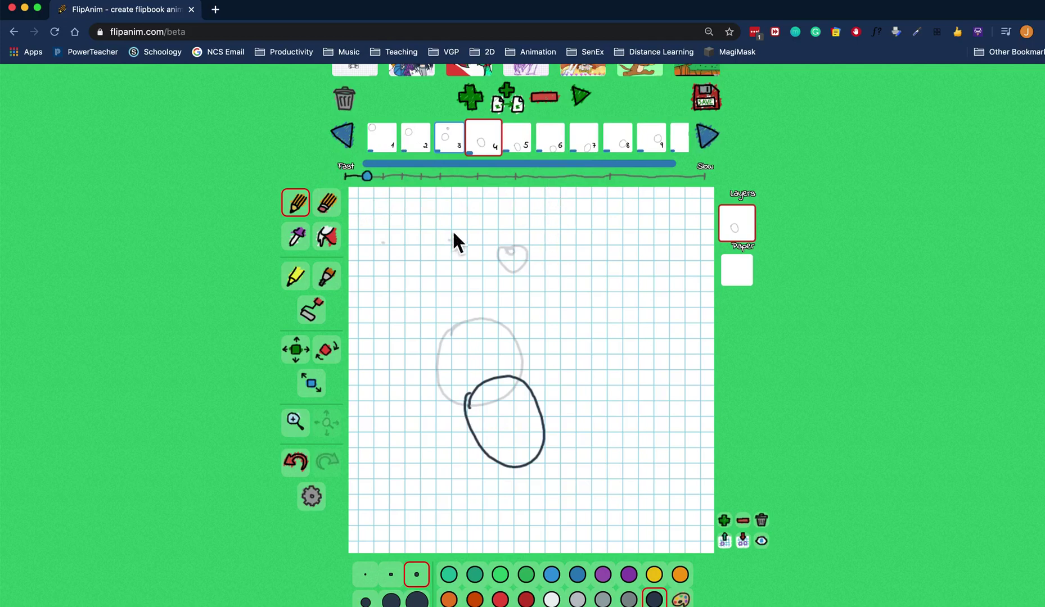
- Erase frame 3's stray scribble and dots with a larger eraser, then return to the pencil on frame 1
left_click(394, 147)
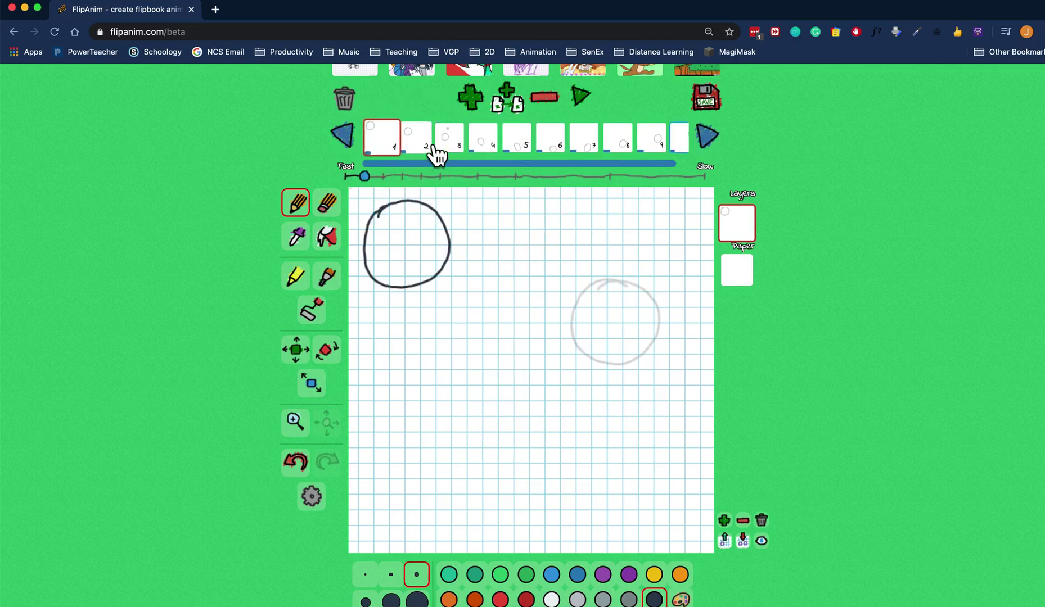
left_click(431, 145)
left_click(462, 149)
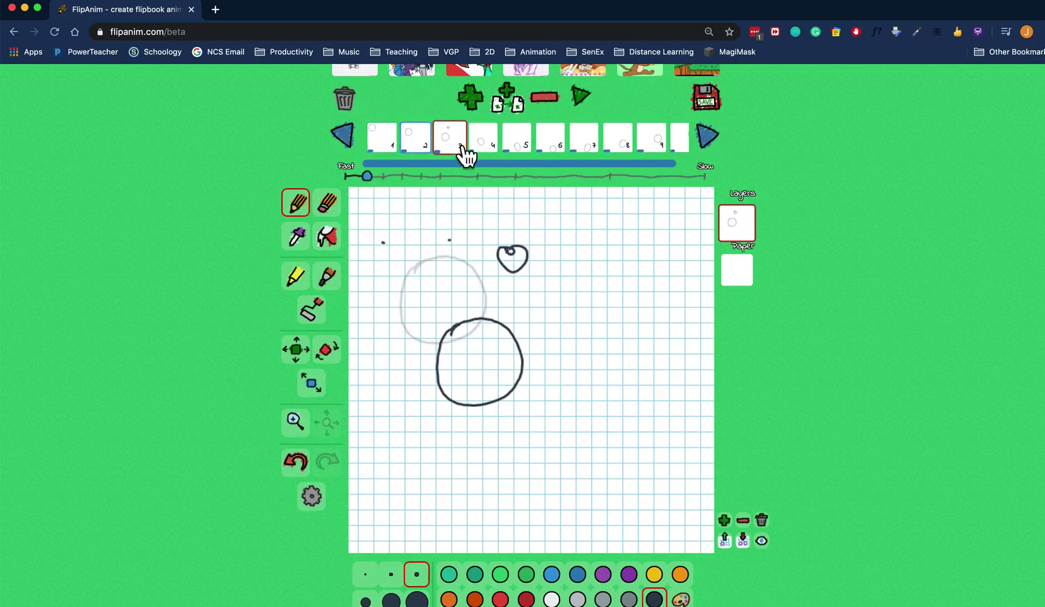
left_click(326, 202)
left_click(397, 601)
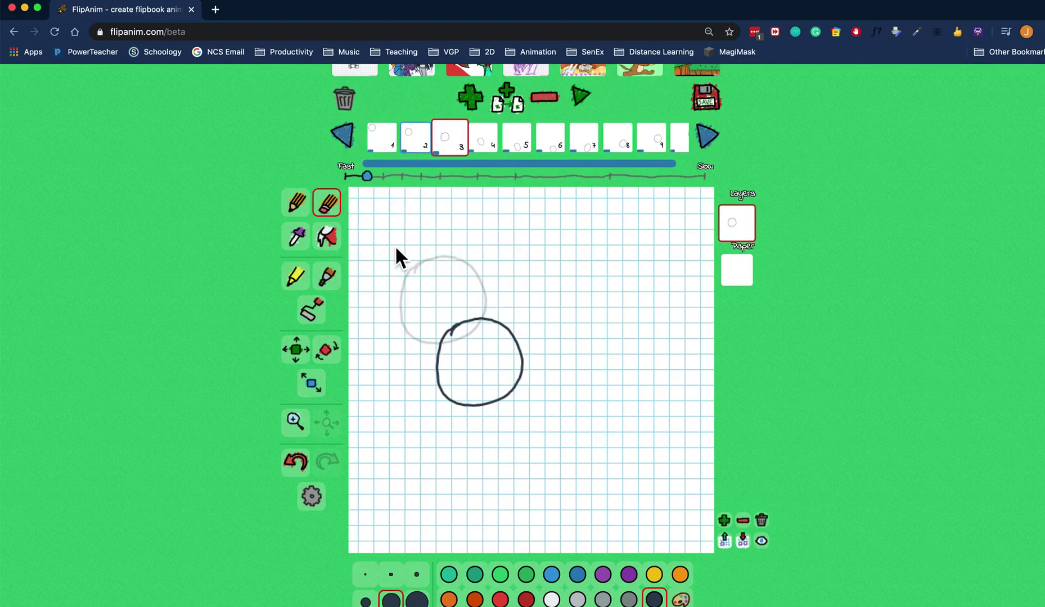
left_click(295, 203)
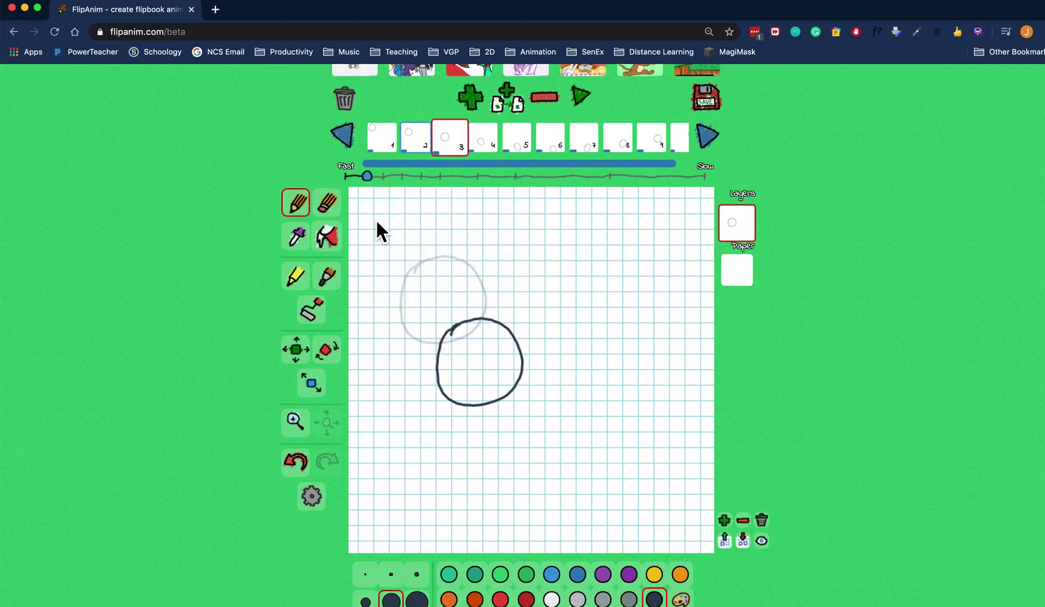
left_click(396, 149)
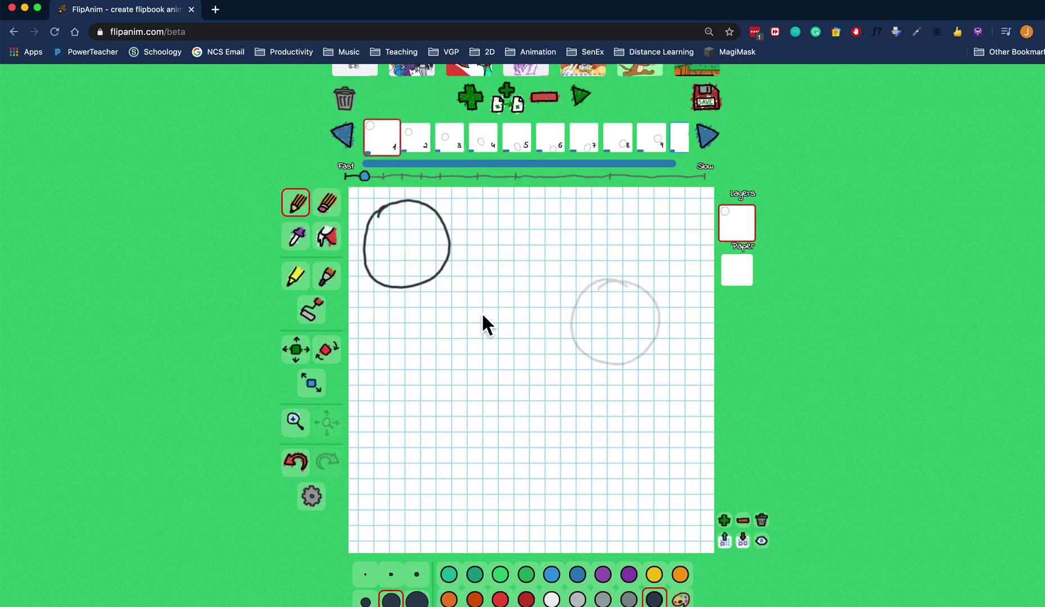
- Preview the animation, save the project as a flipanim_project file, and check it in Finder's Downloads
left_click(589, 104)
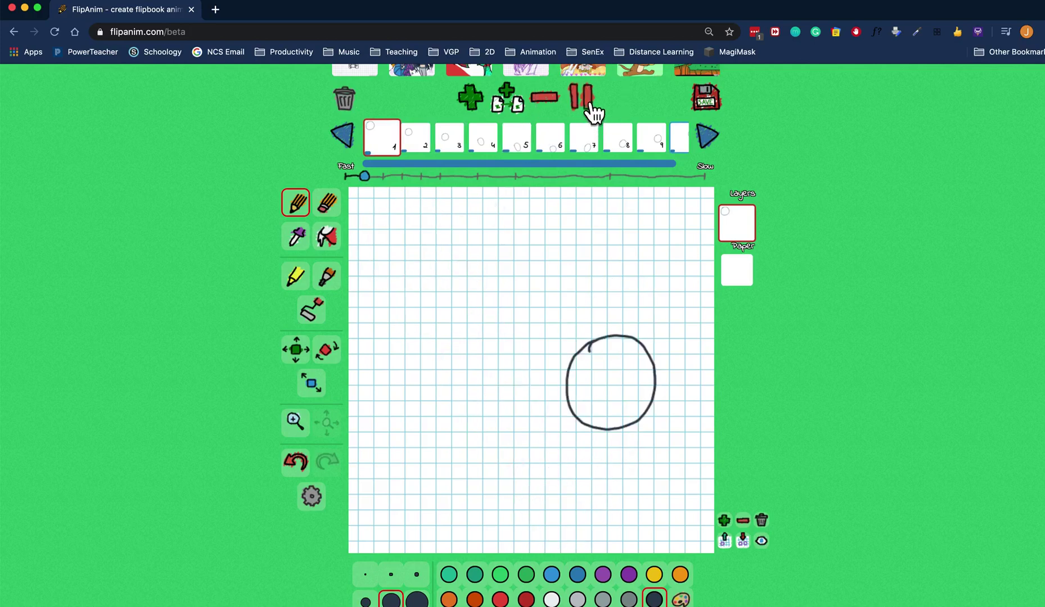
left_click(589, 105)
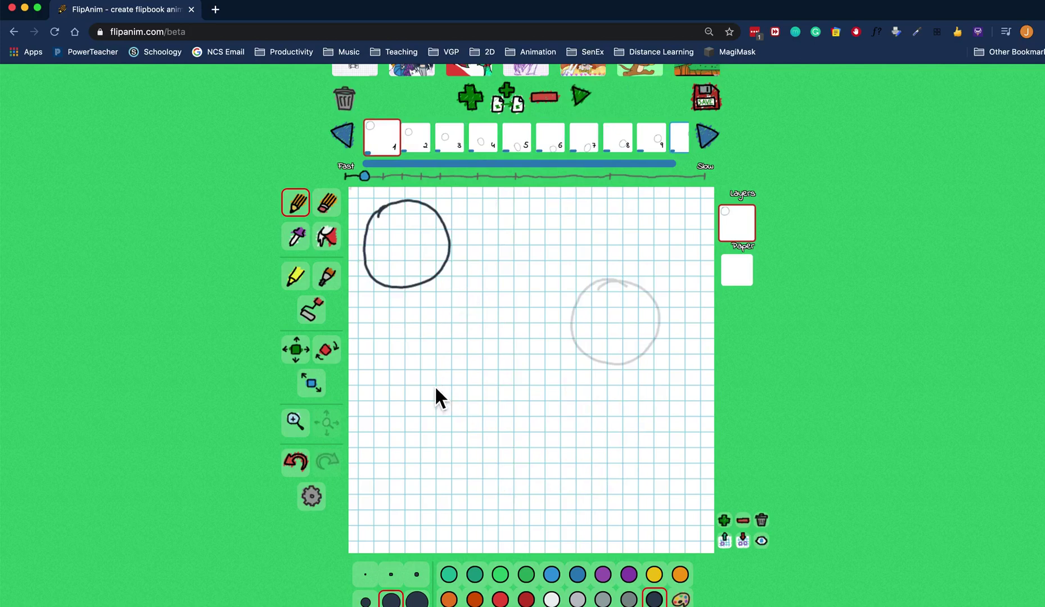
left_click(315, 505)
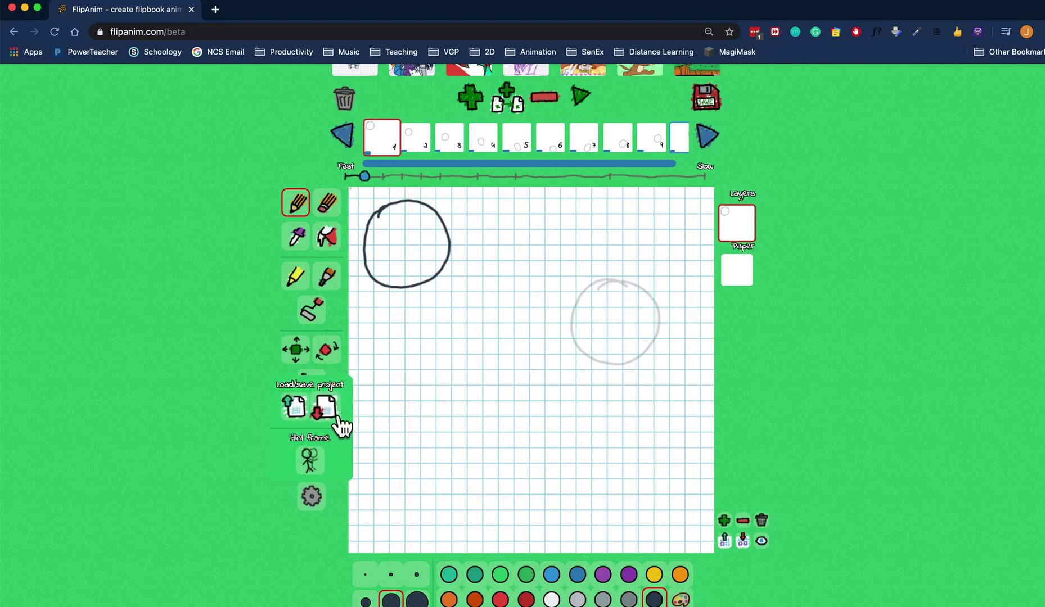
left_click(342, 419)
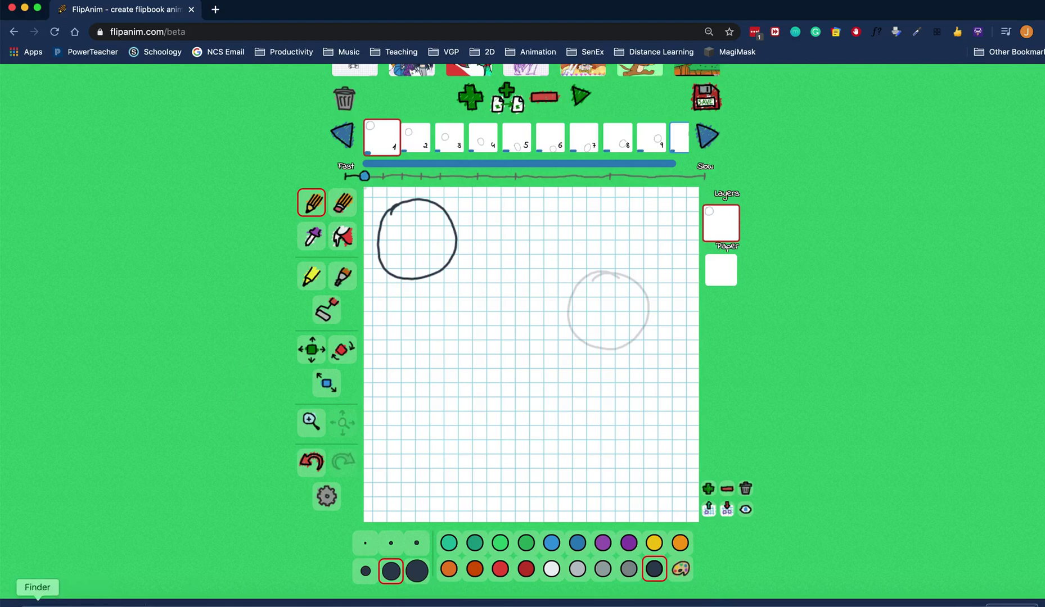
left_click(37, 605)
left_click(207, 271)
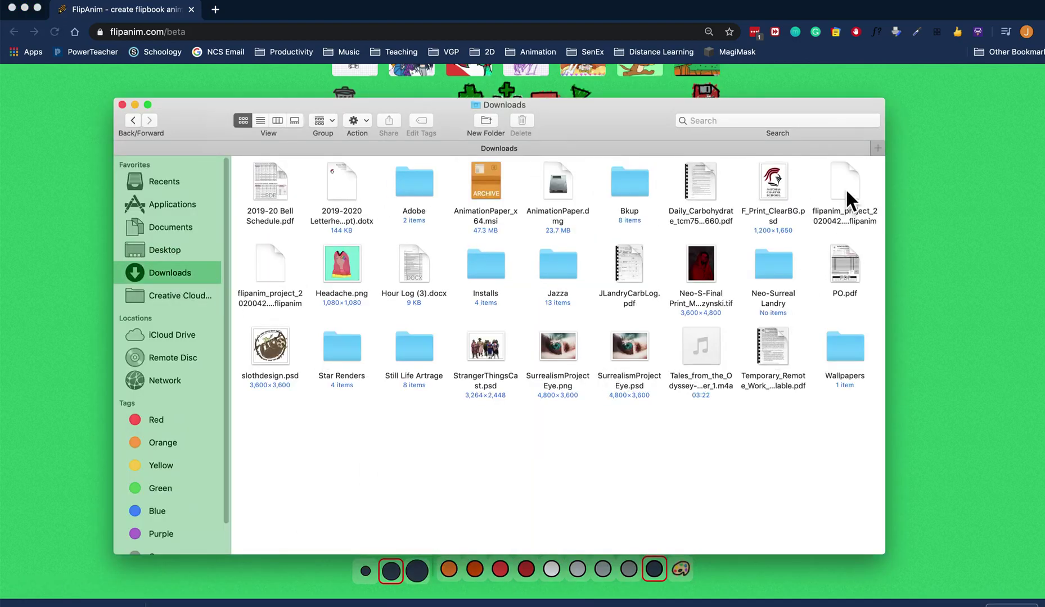
left_click_drag(844, 188, 522, 483)
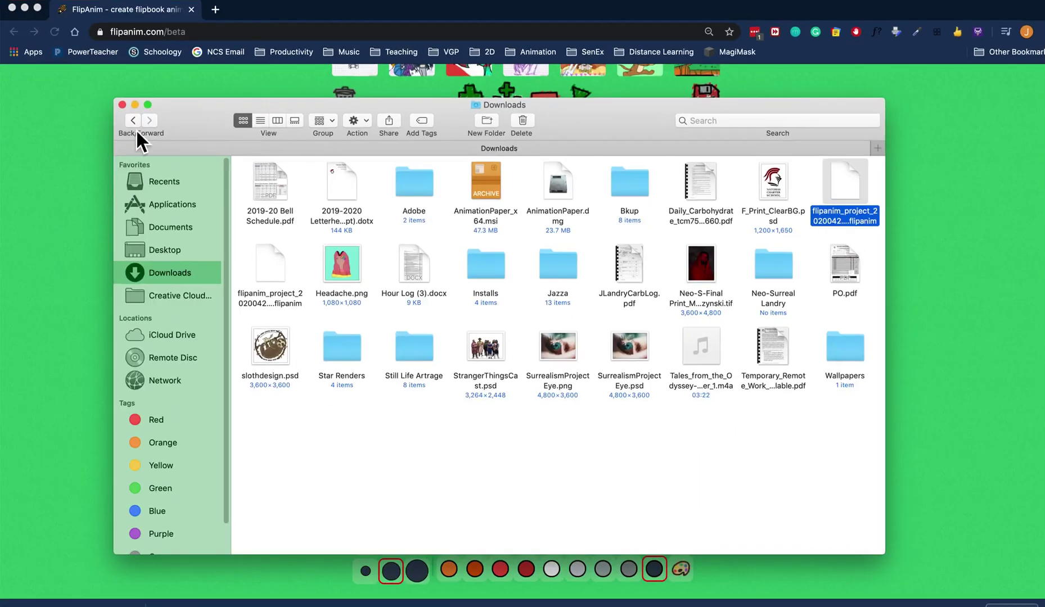
key("super+w")
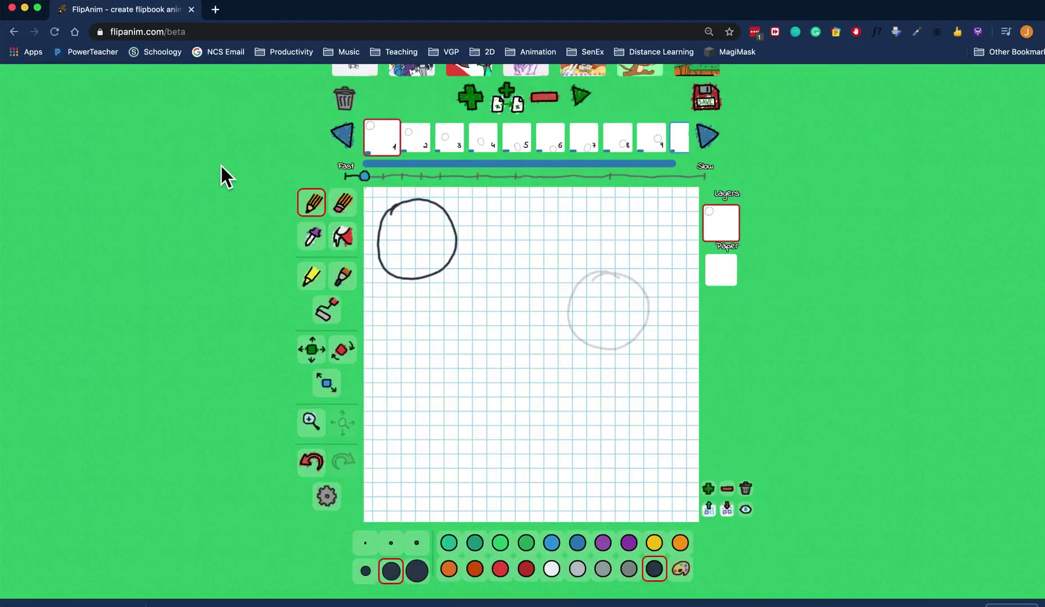
scroll(221, 167, "up", 3)
left_click(366, 86)
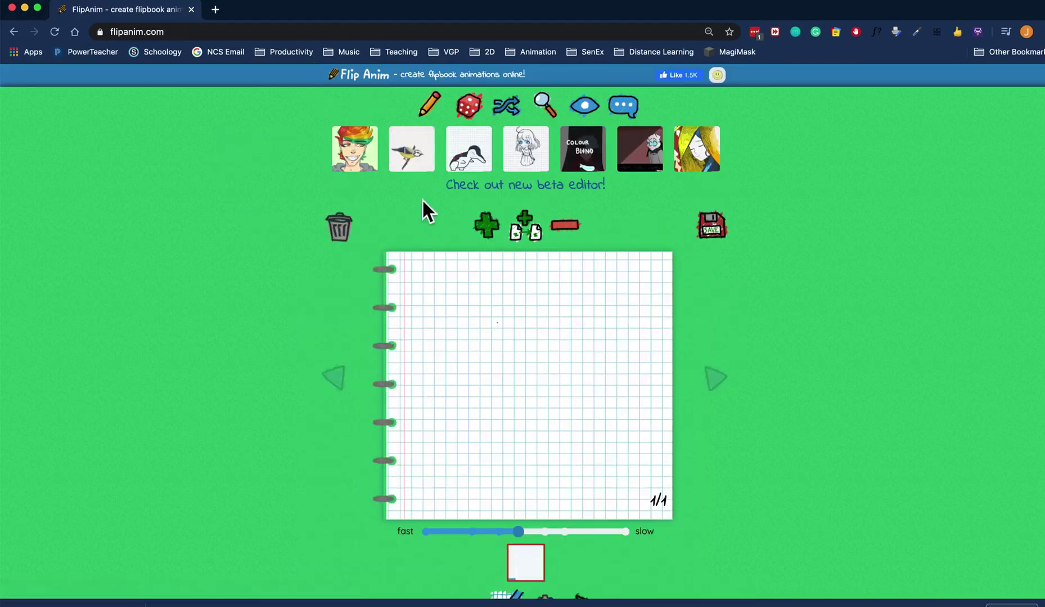
left_click(485, 200)
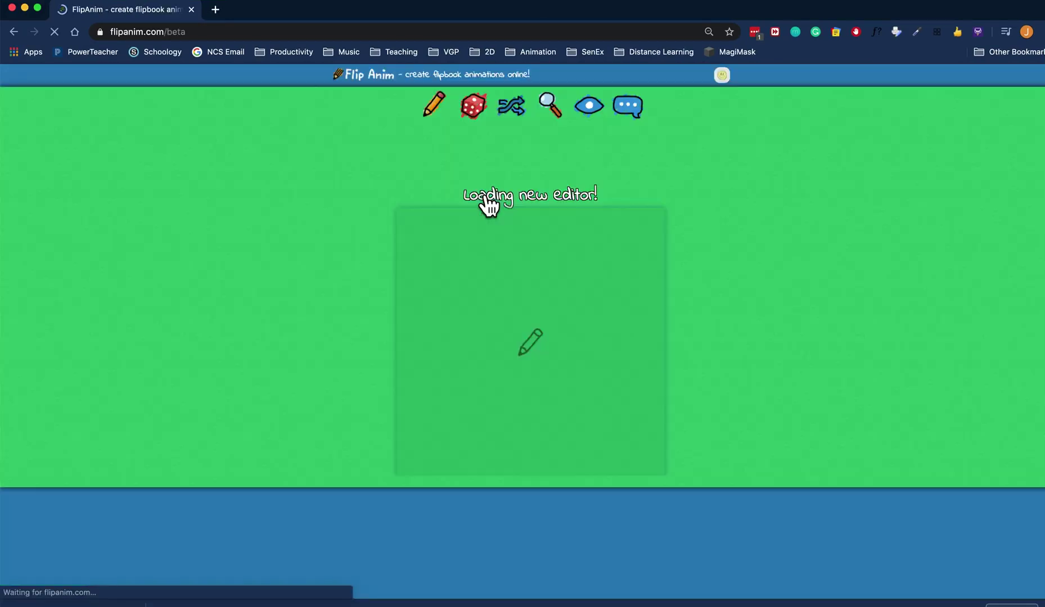
scroll(259, 241, "down", 2)
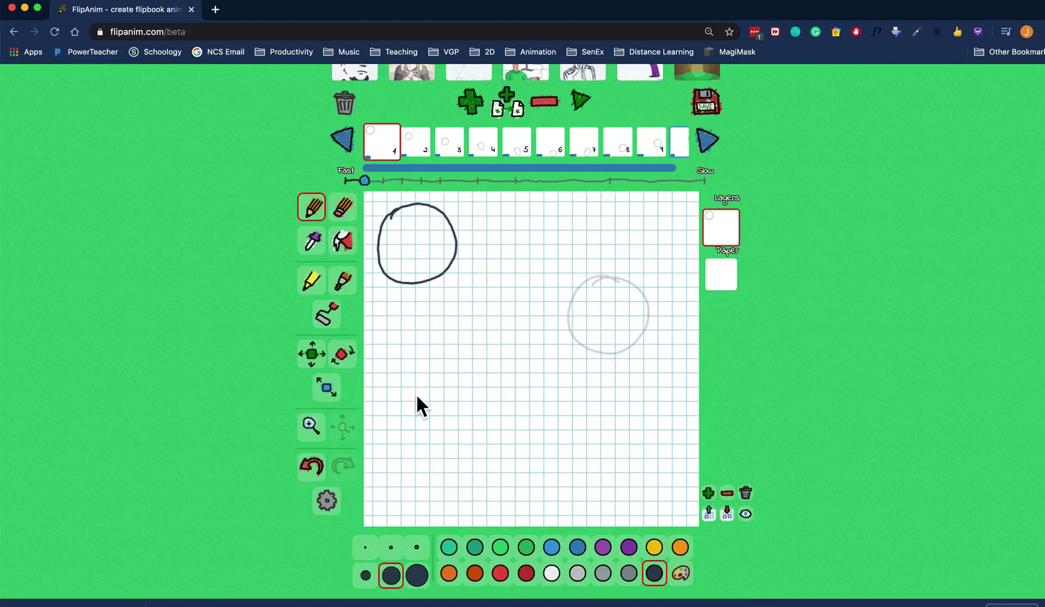
left_click(342, 510)
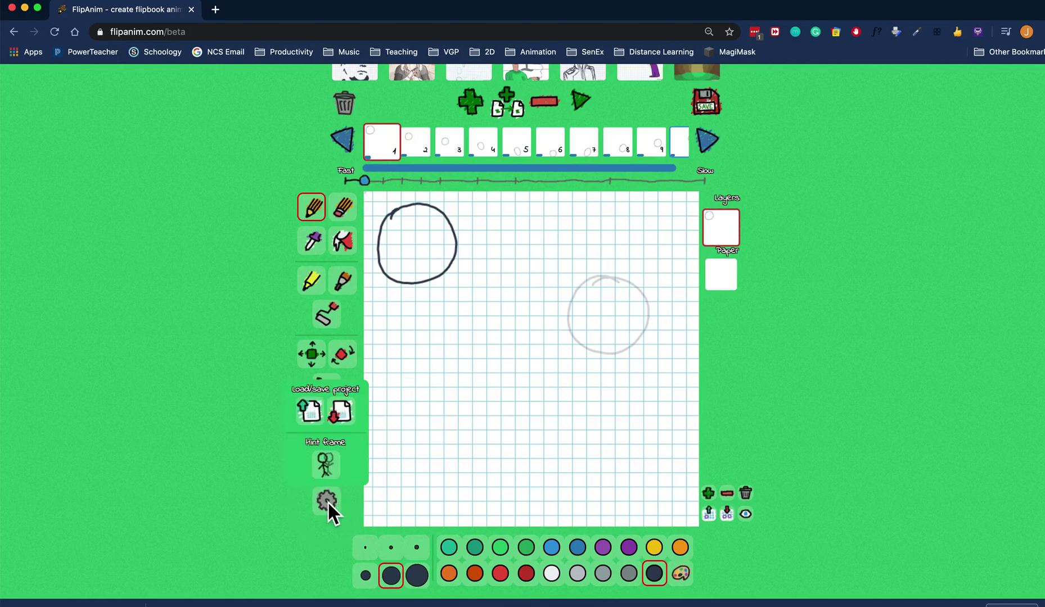
- Load flipanim_project_20200427_071611.flipanim from Downloads and confirm replacing the current animation
left_click(311, 409)
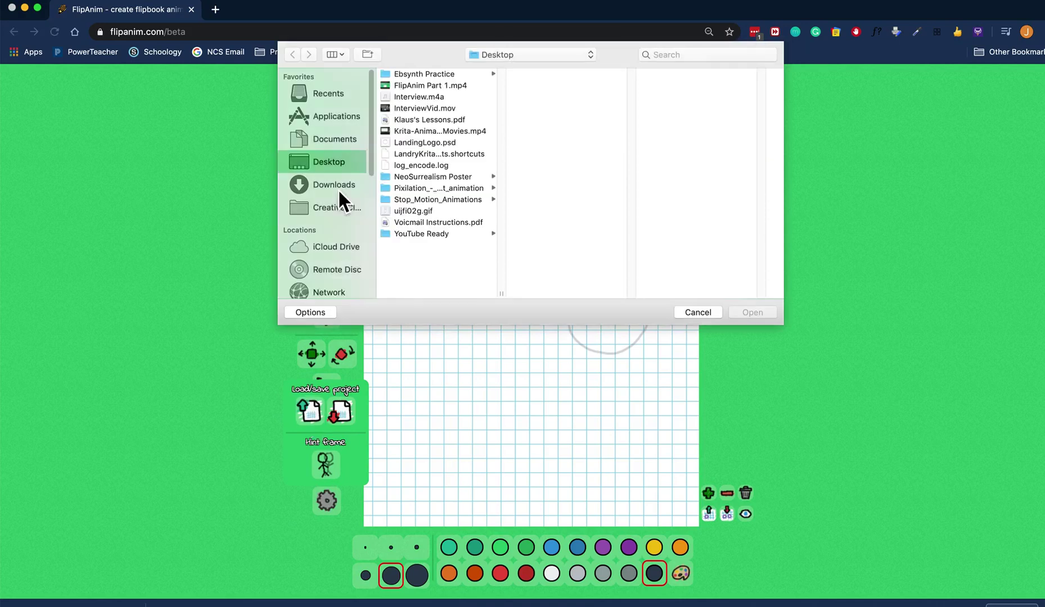
left_click(337, 190)
left_click_drag(501, 294, 617, 294)
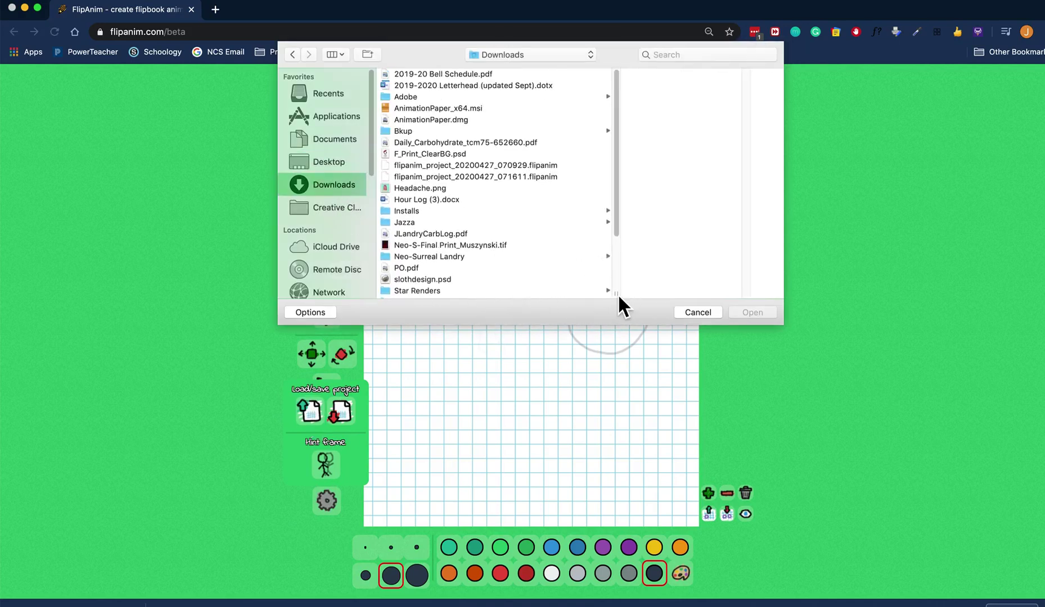
left_click(506, 177)
left_click(754, 315)
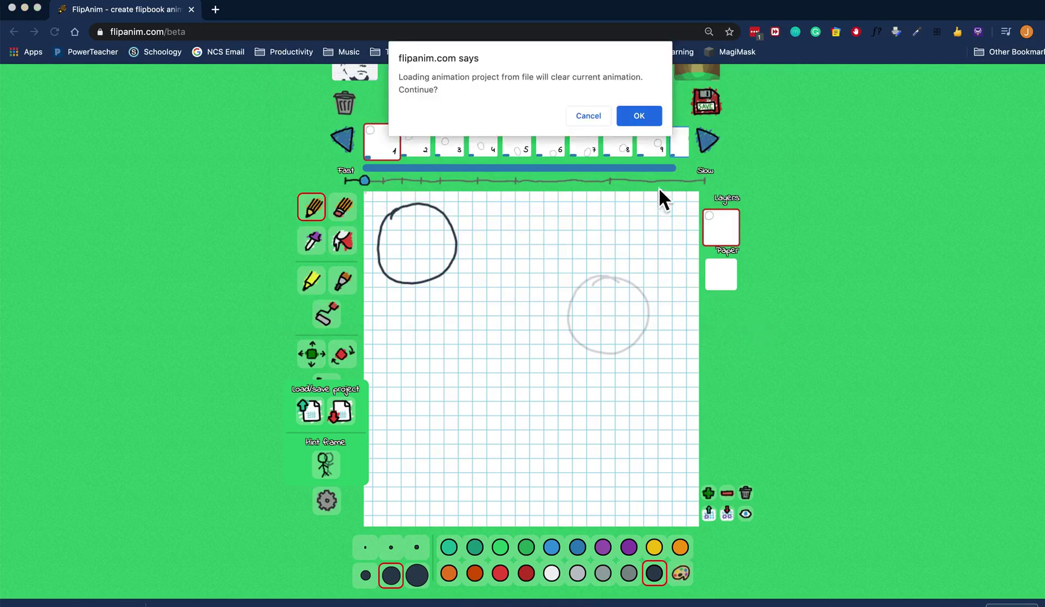
left_click(639, 116)
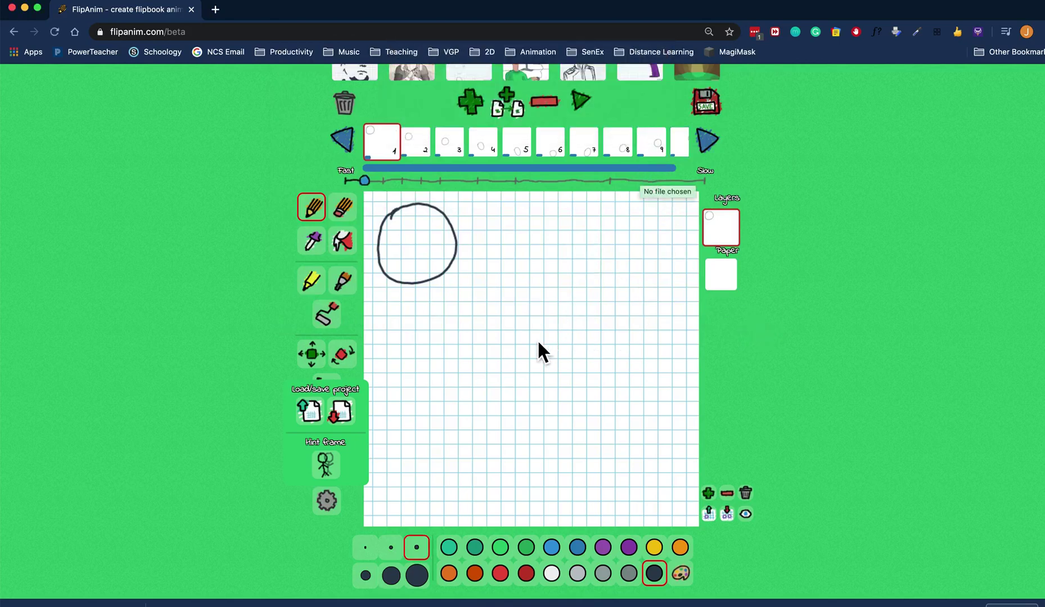
- Step to frame 3, then play and stop the loaded animation
left_click(715, 145)
left_click(714, 145)
left_click(582, 104)
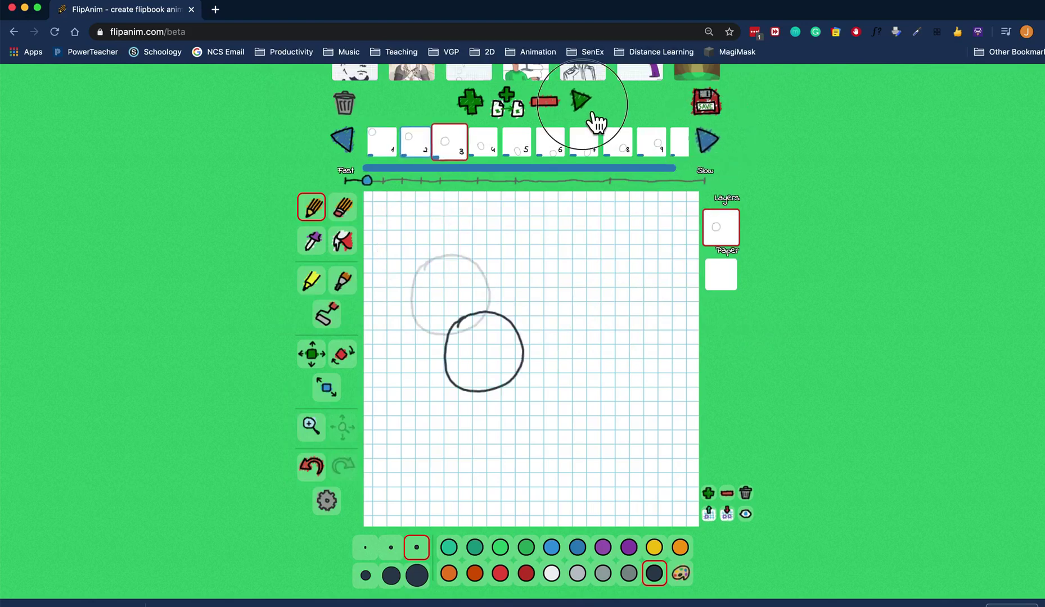
left_click(586, 113)
- Load flipanim_project_20200427_070929.flipanim, then step back through frames 3, 2 and 1
mouse_move(318, 504)
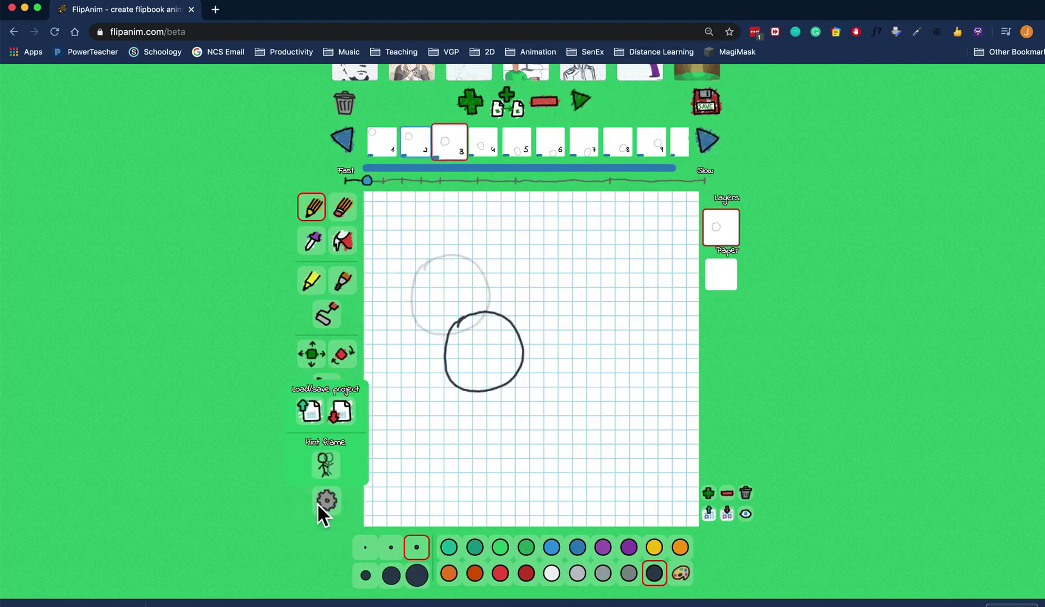
left_click(311, 406)
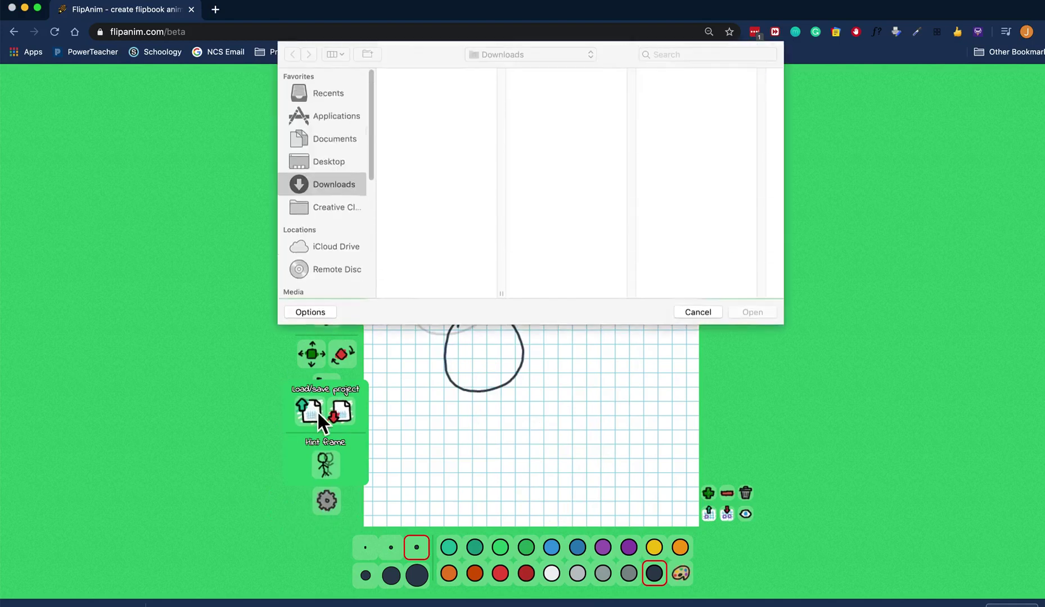
double_click(447, 166)
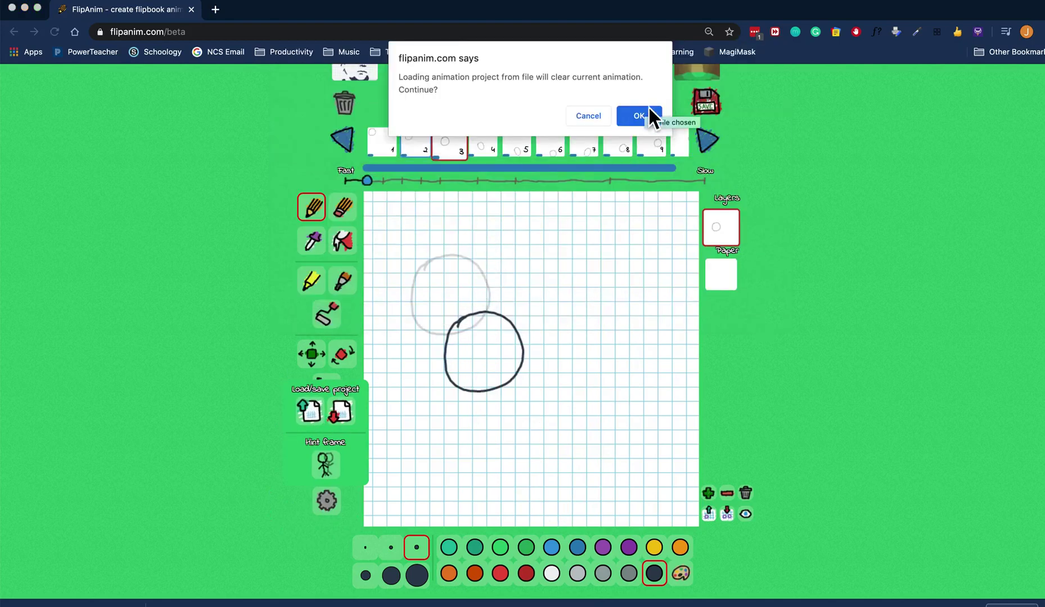
left_click(640, 116)
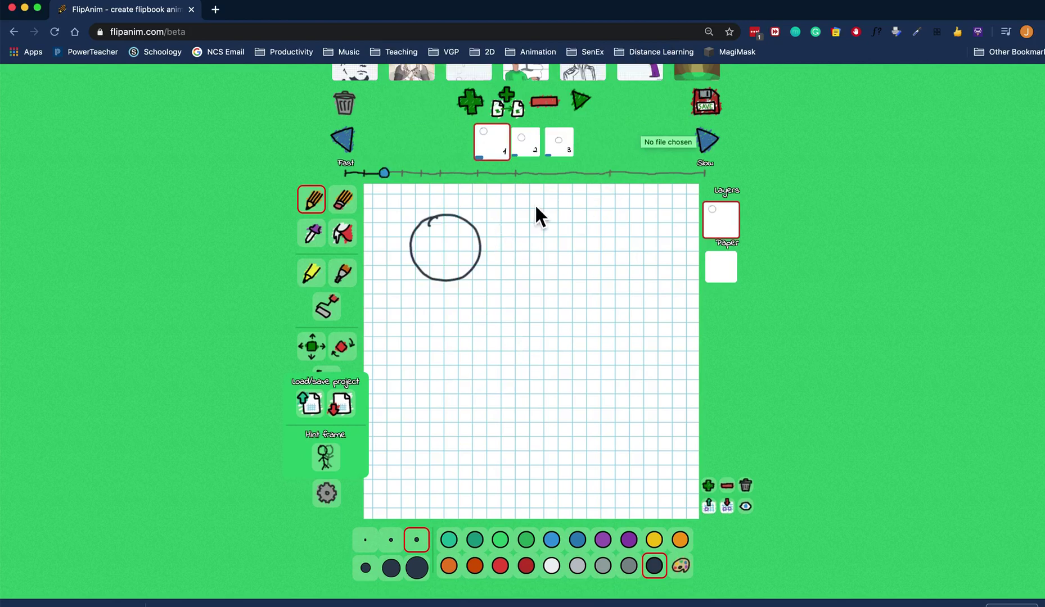
left_click(564, 149)
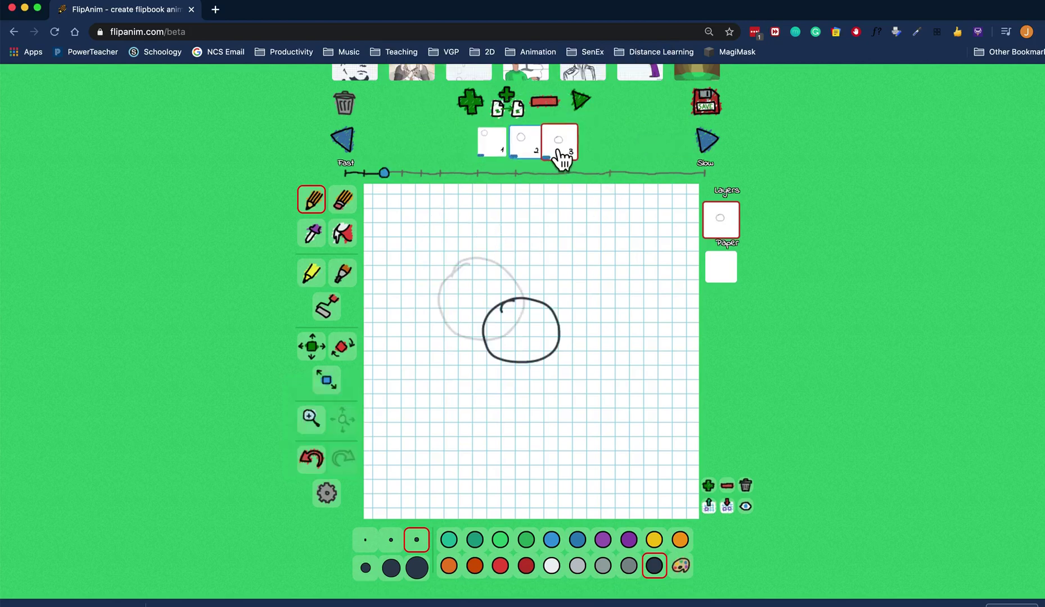
left_click(529, 150)
left_click(493, 147)
- Reload the saved bouncing-ball project file and confirm the loading prompt
left_click(331, 495)
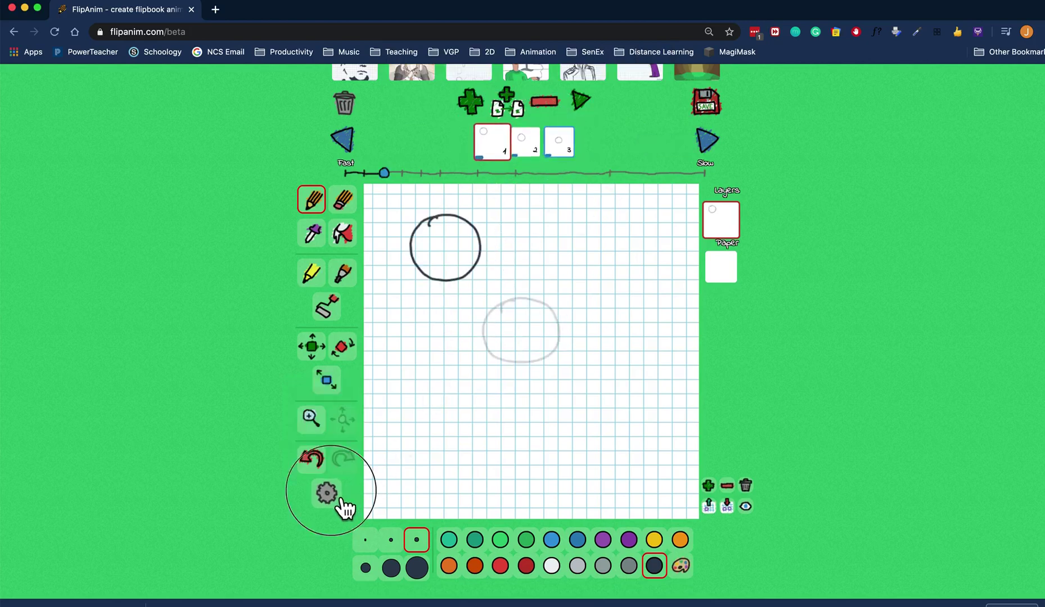
left_click(315, 400)
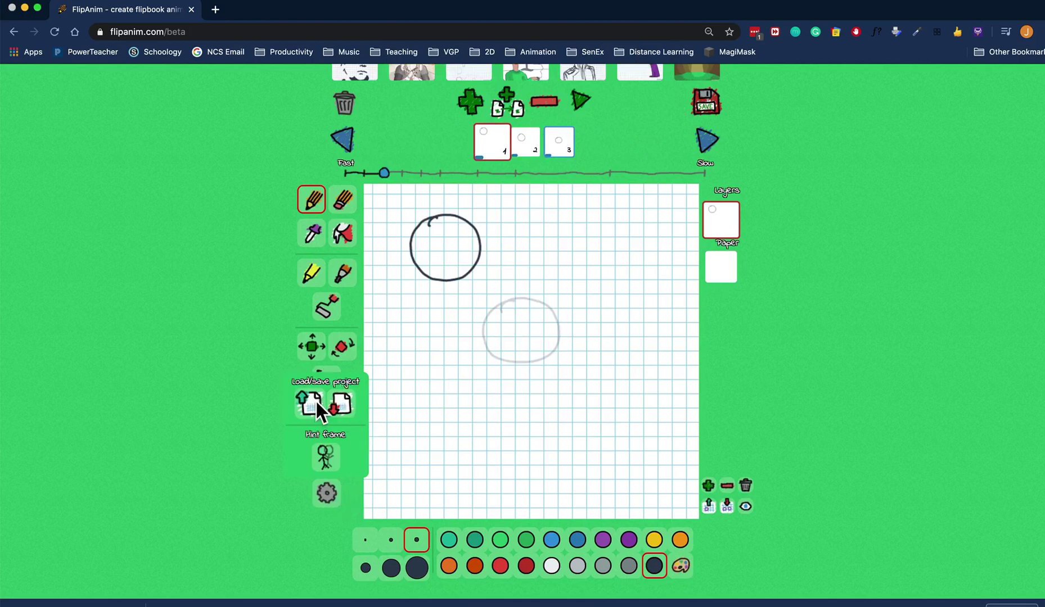
double_click(461, 177)
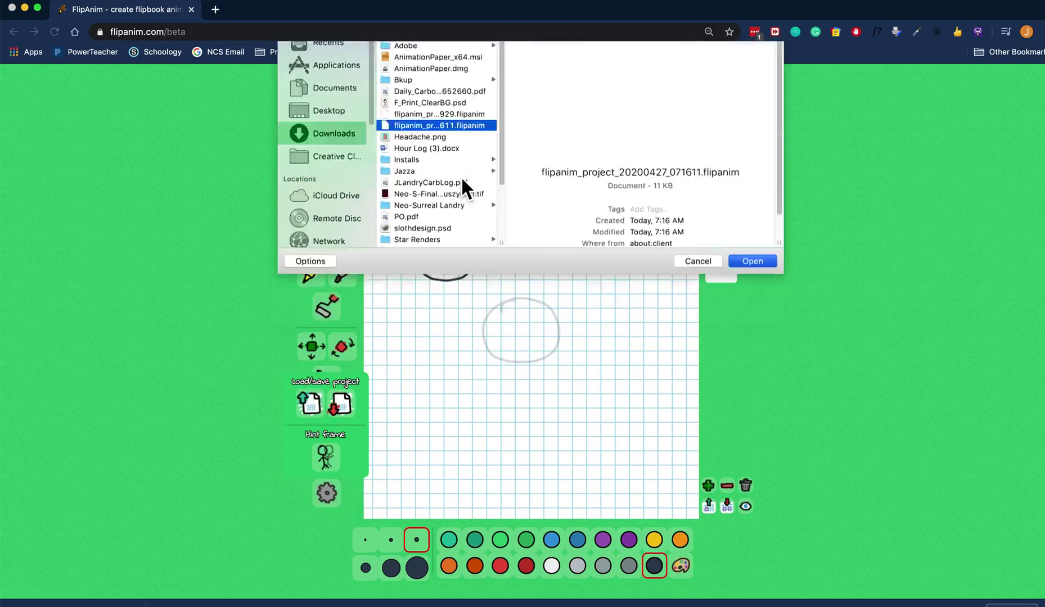
left_click(630, 123)
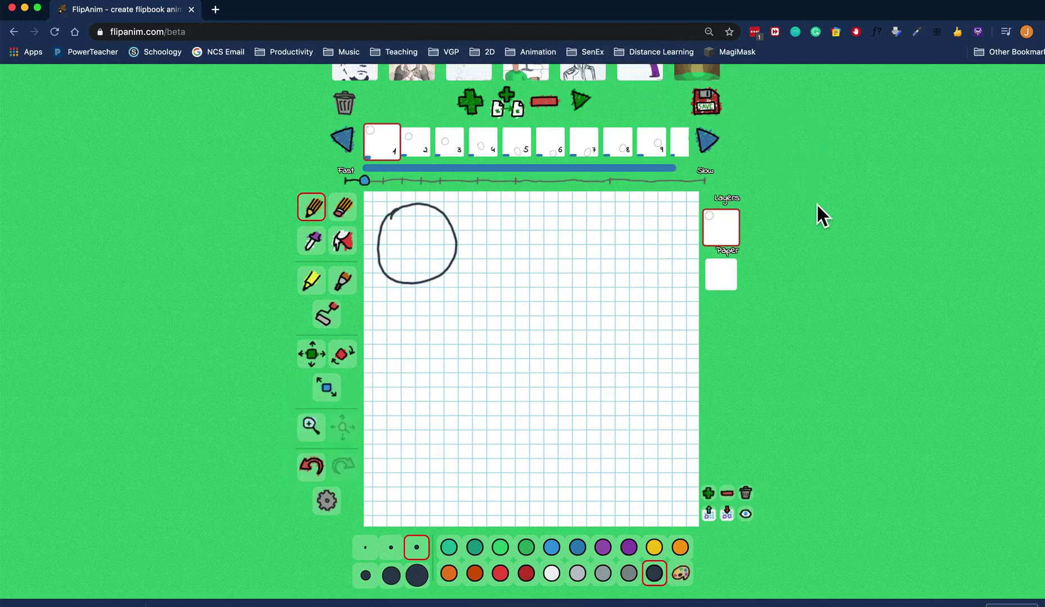
- View frame 5, briefly open and close the custom colour chooser, then view frame 6
scroll(817, 204, "up", 1)
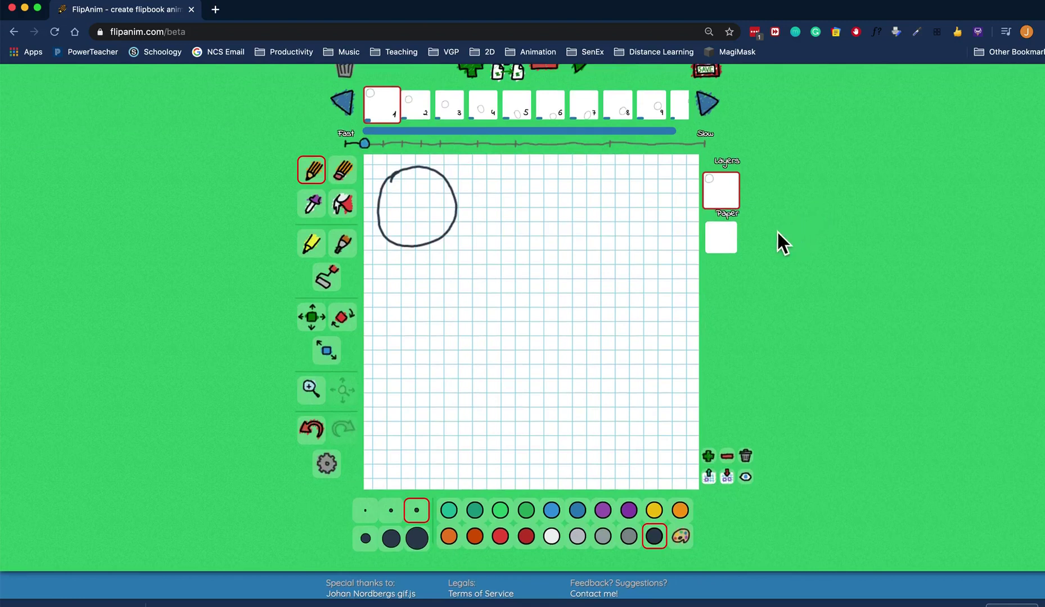
scroll(515, 297, "up", 1)
scroll(515, 297, "up", 1)
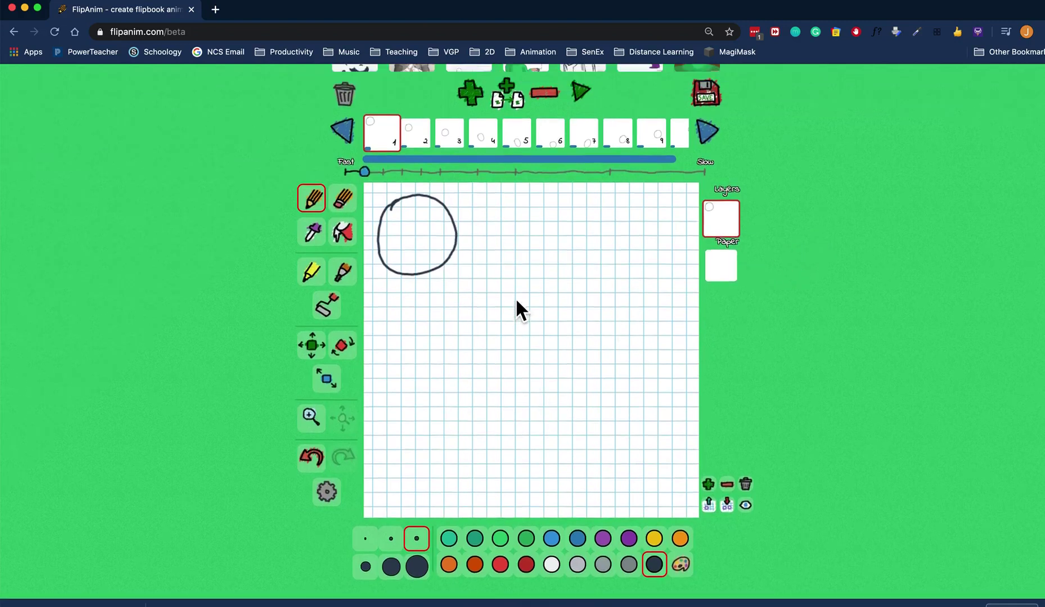
left_click(524, 137)
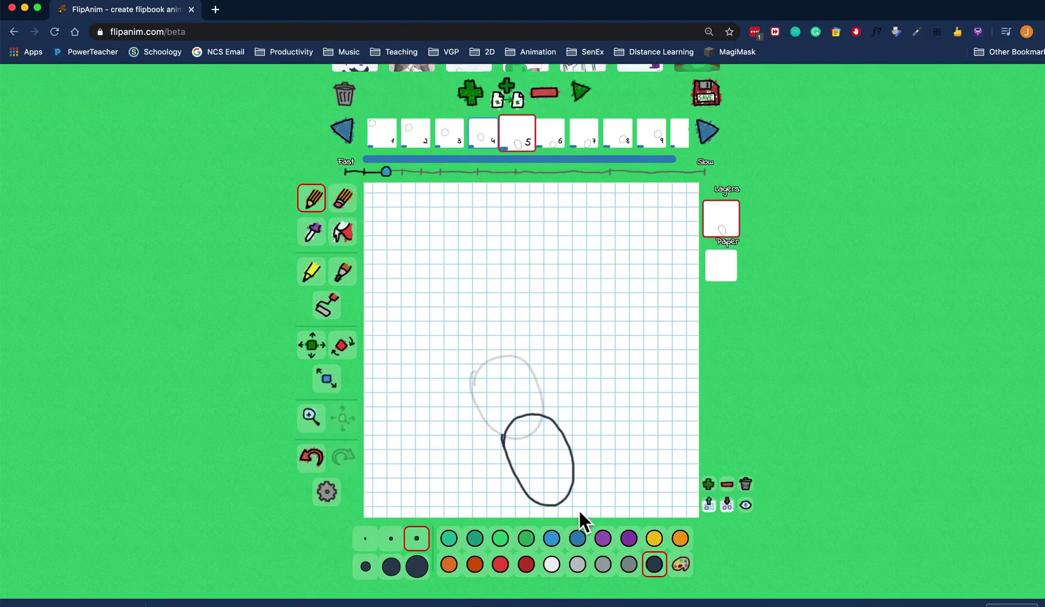
left_click(687, 569)
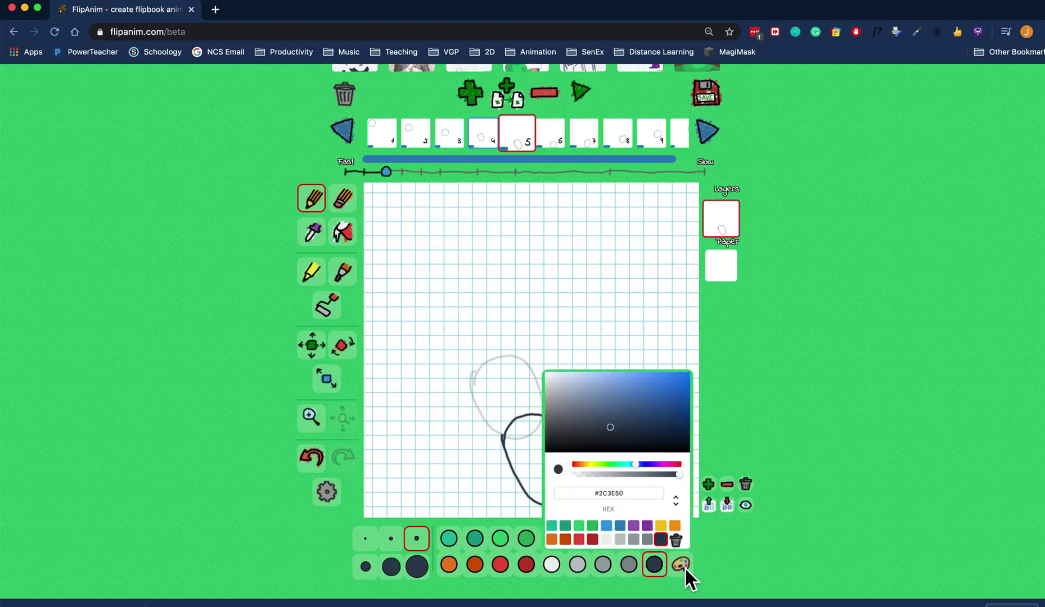
left_click(753, 440)
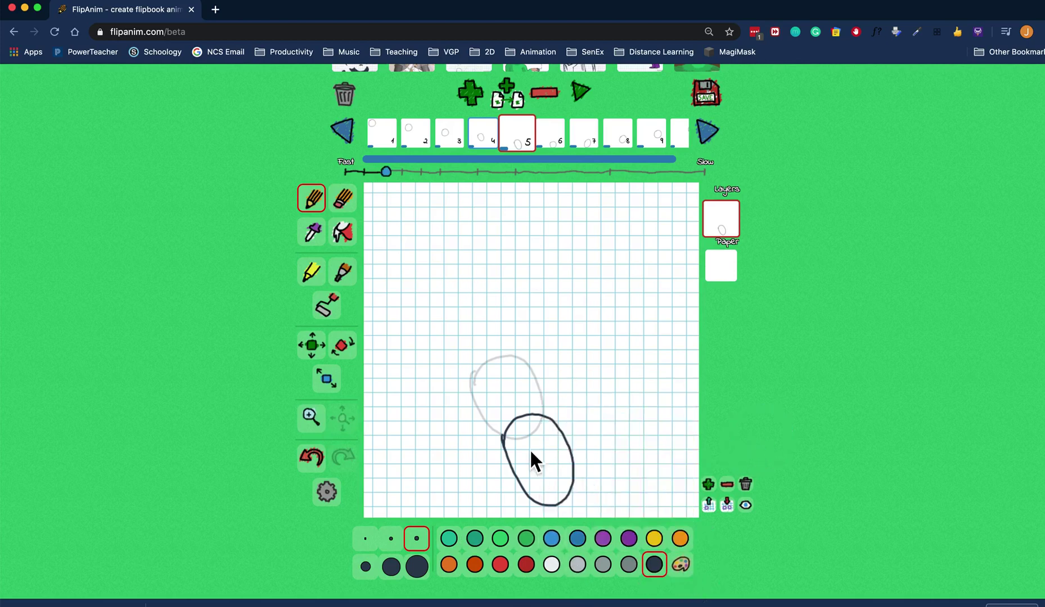
left_click(567, 144)
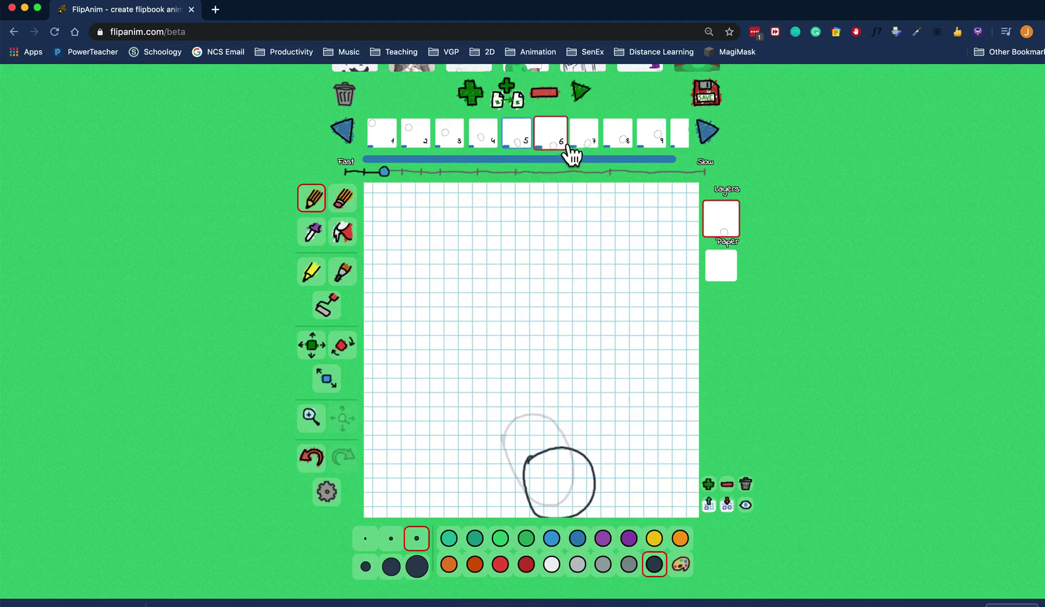
- Move frame 6 ahead of frame 5 and frame 4 after frame 5 in the timeline
left_click_drag(563, 150, 486, 140)
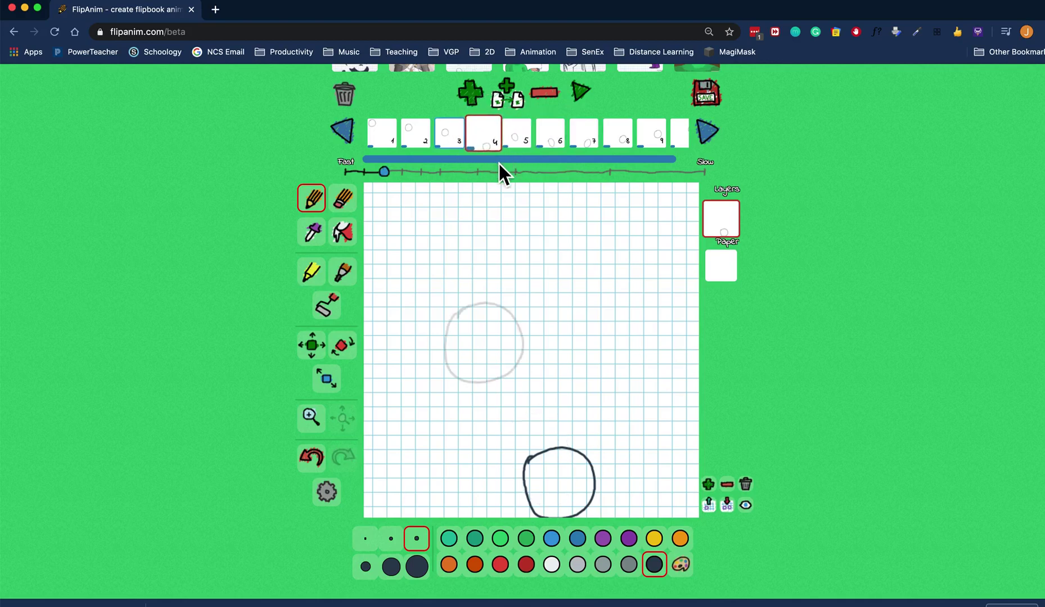
left_click(471, 146)
left_click(498, 149)
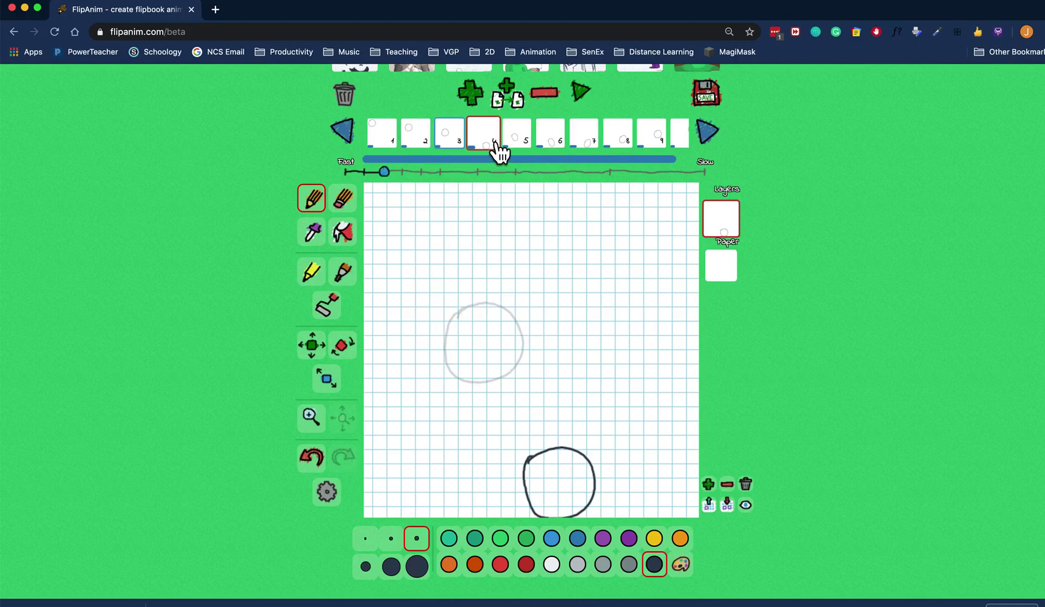
left_click_drag(498, 148, 559, 144)
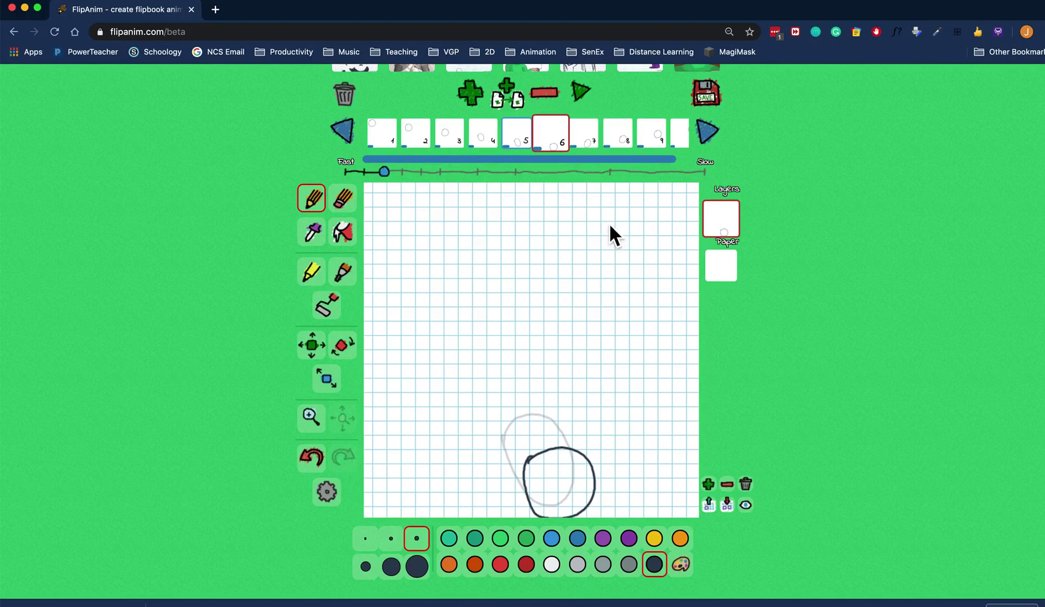
- Select the extra tenth frame, delete it, then undo the last change
left_click(680, 135)
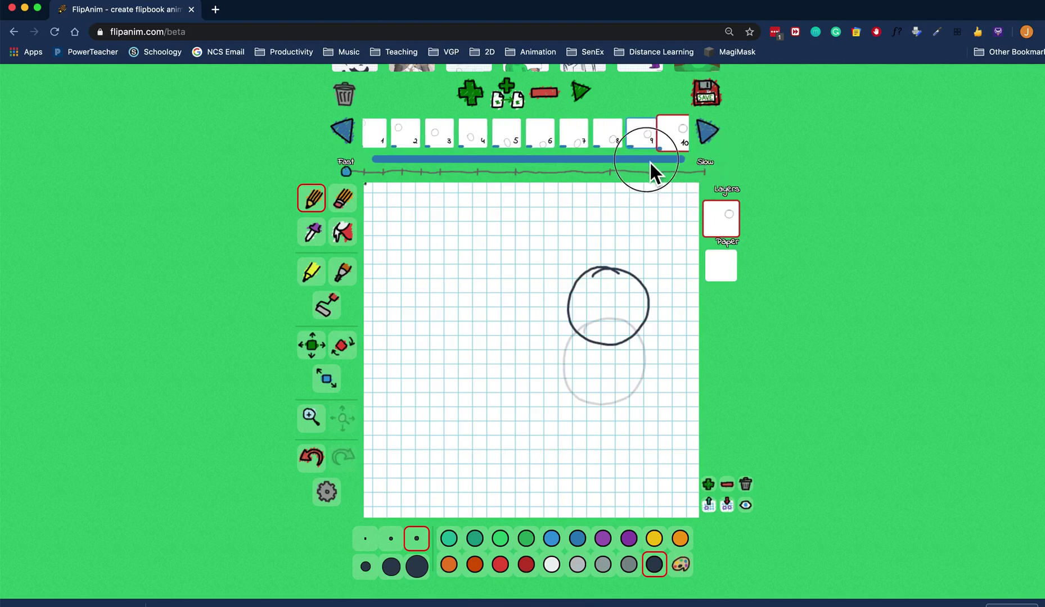
left_click_drag(603, 166, 626, 159)
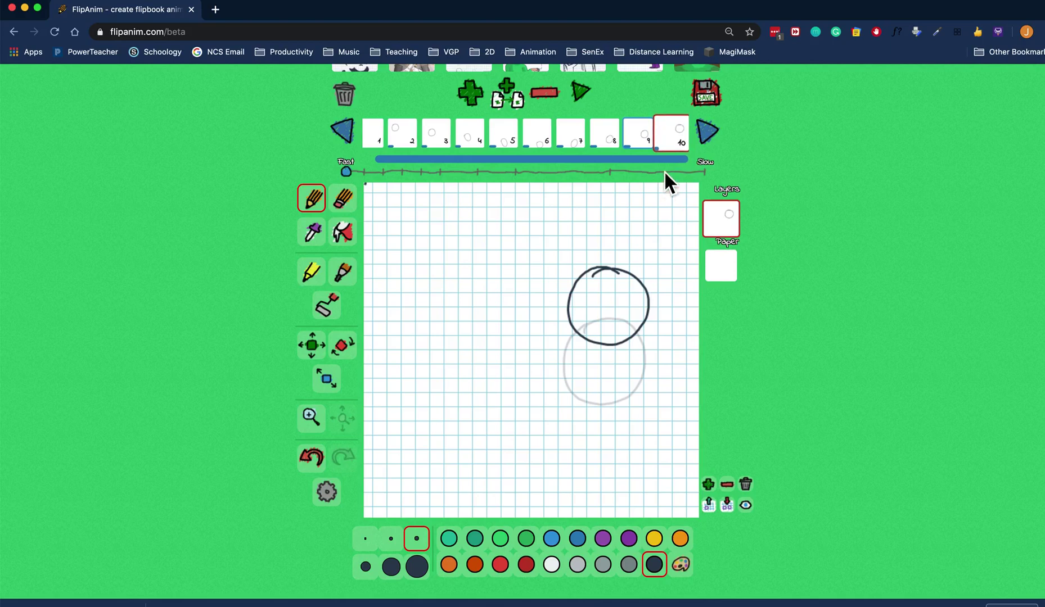
left_click(555, 105)
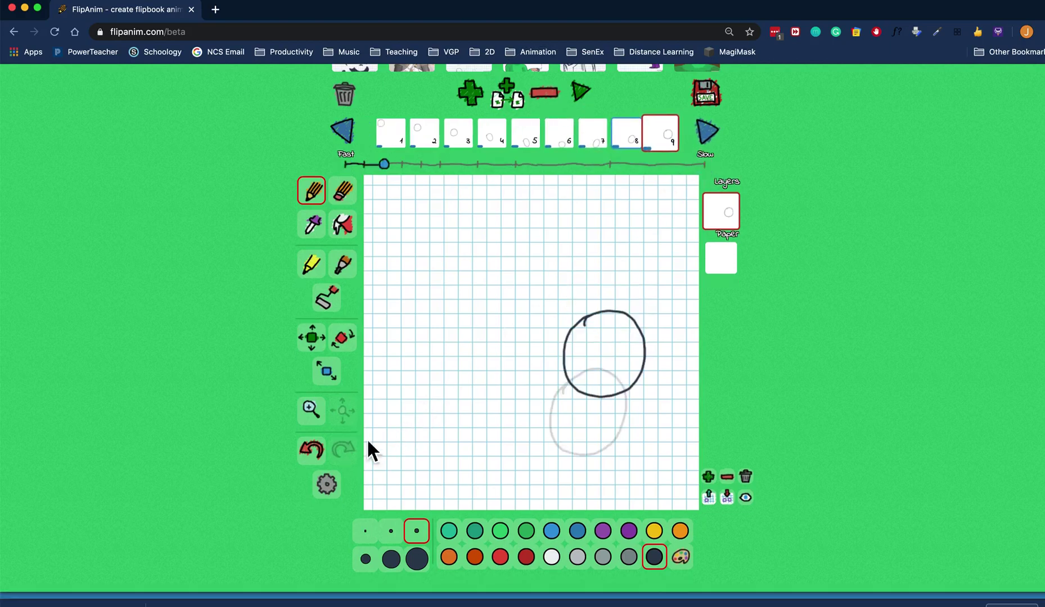
left_click(311, 449)
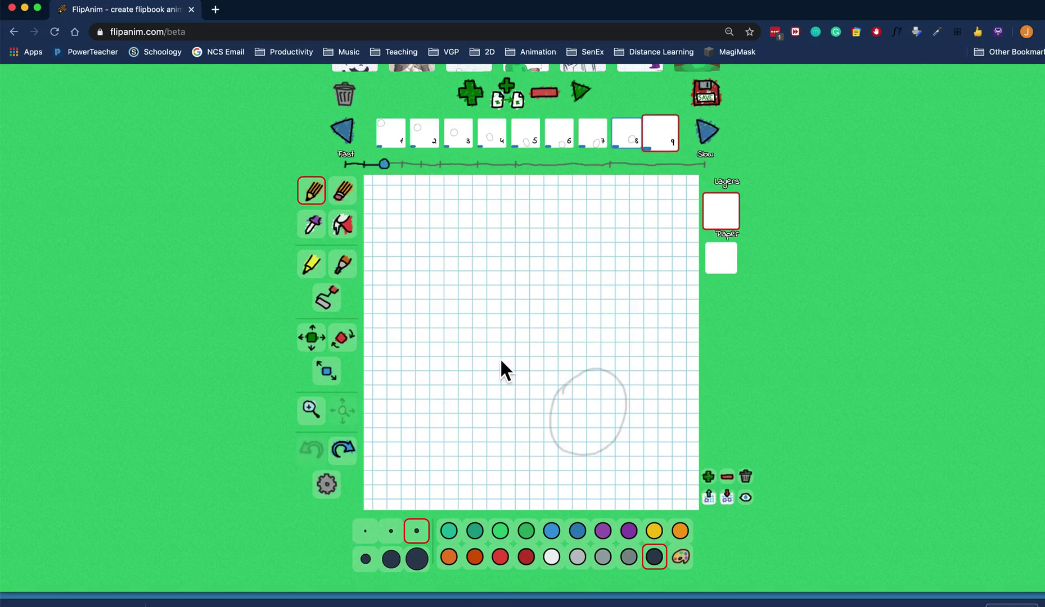
- Redo to restore frame 9's circle, then review frame 1 and frame 9
left_click(630, 140)
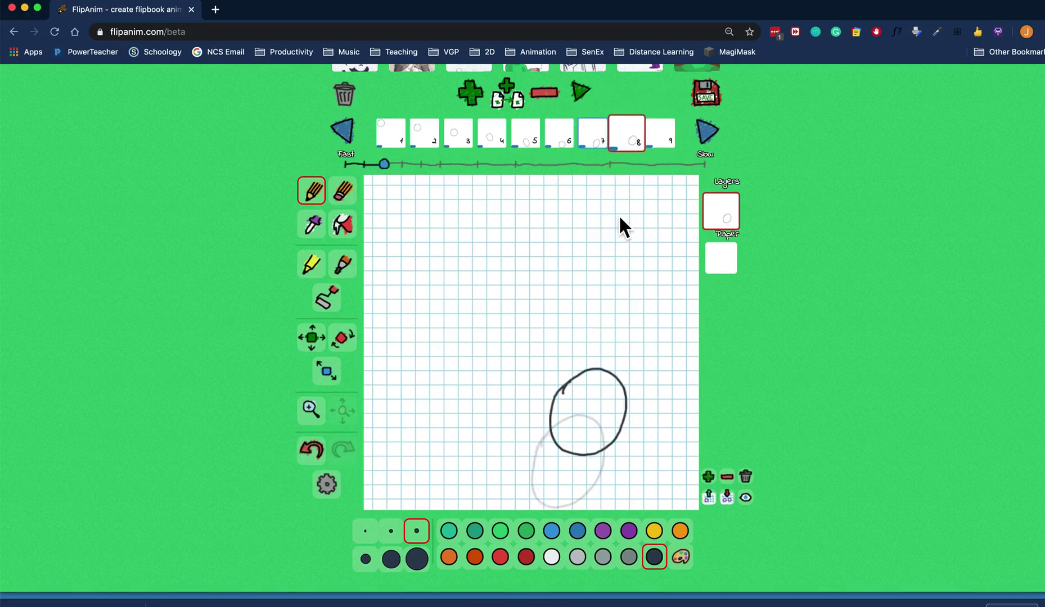
left_click(666, 145)
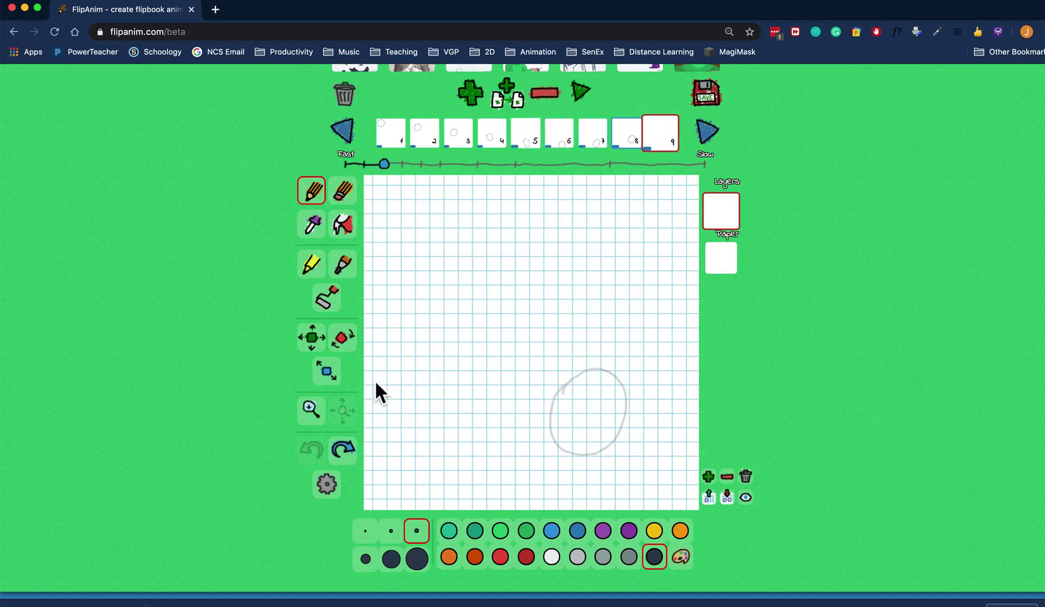
left_click(344, 450)
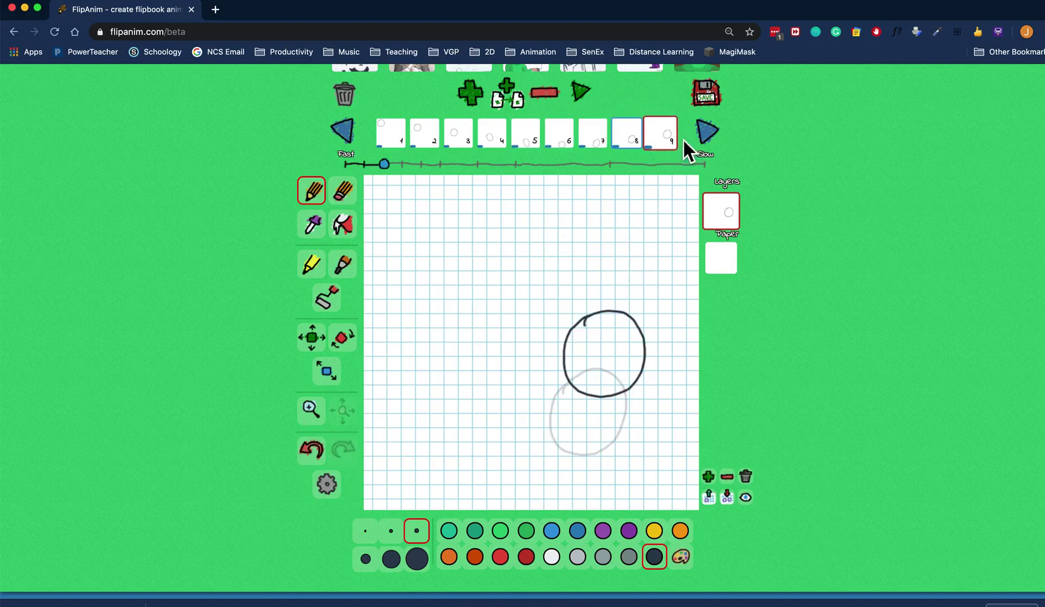
left_click(710, 138)
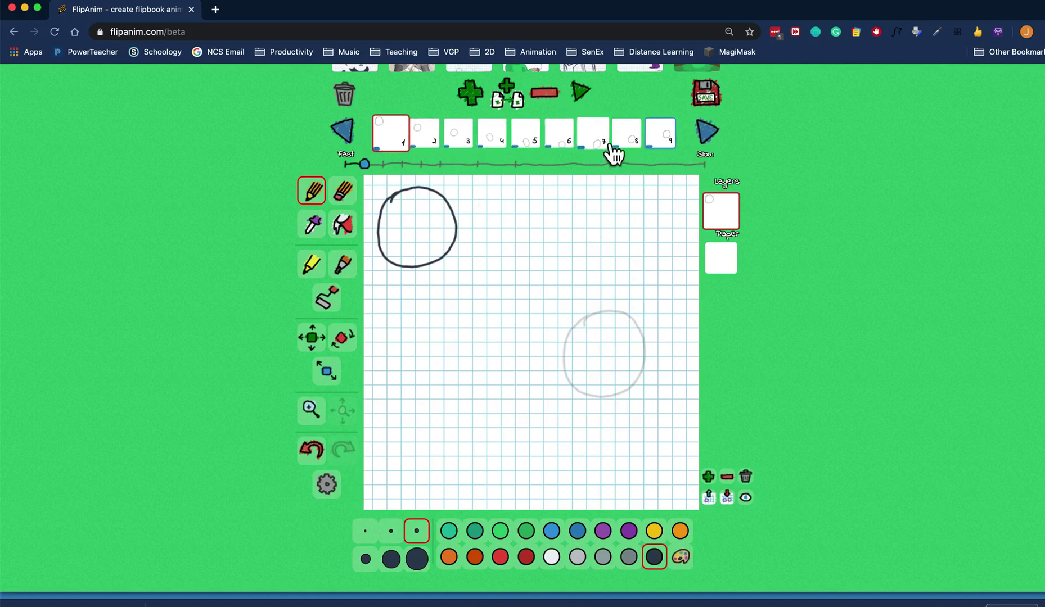
left_click(669, 141)
left_click(396, 140)
scroll(784, 286, "up", 1)
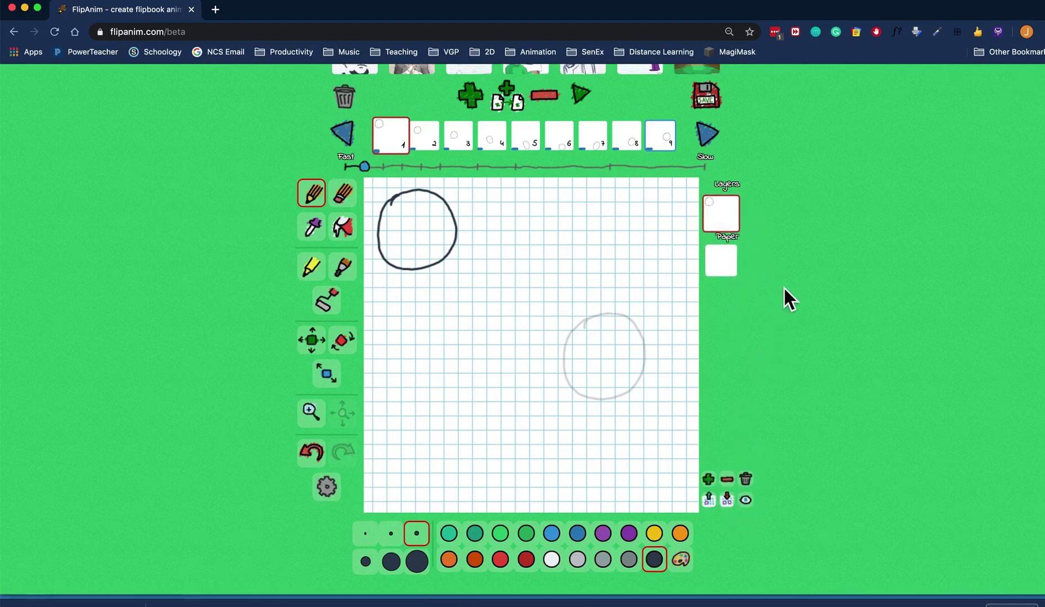
scroll(784, 287, "up", 3)
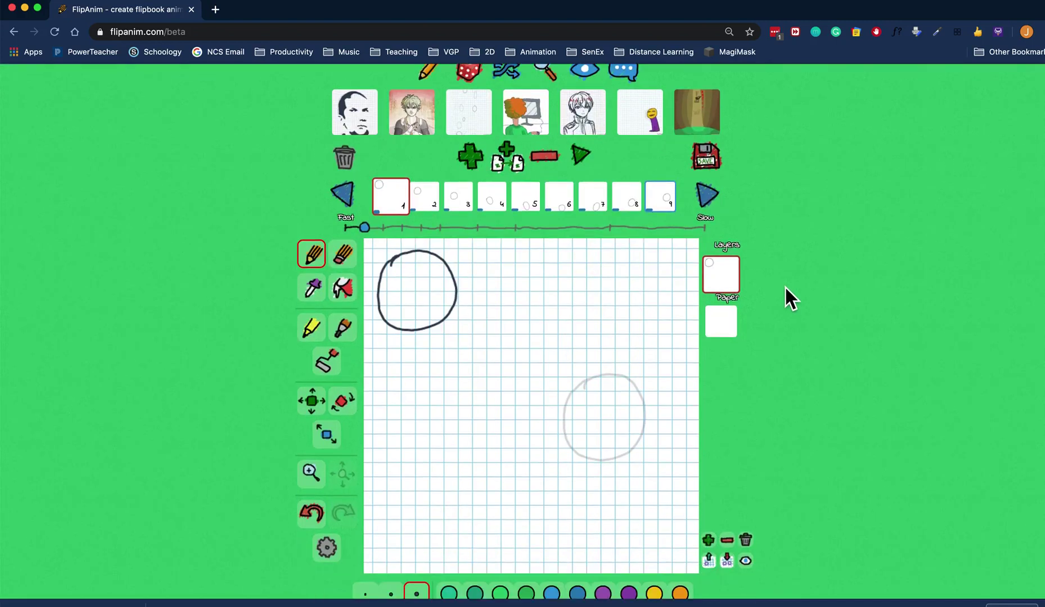
scroll(793, 239, "down", 1)
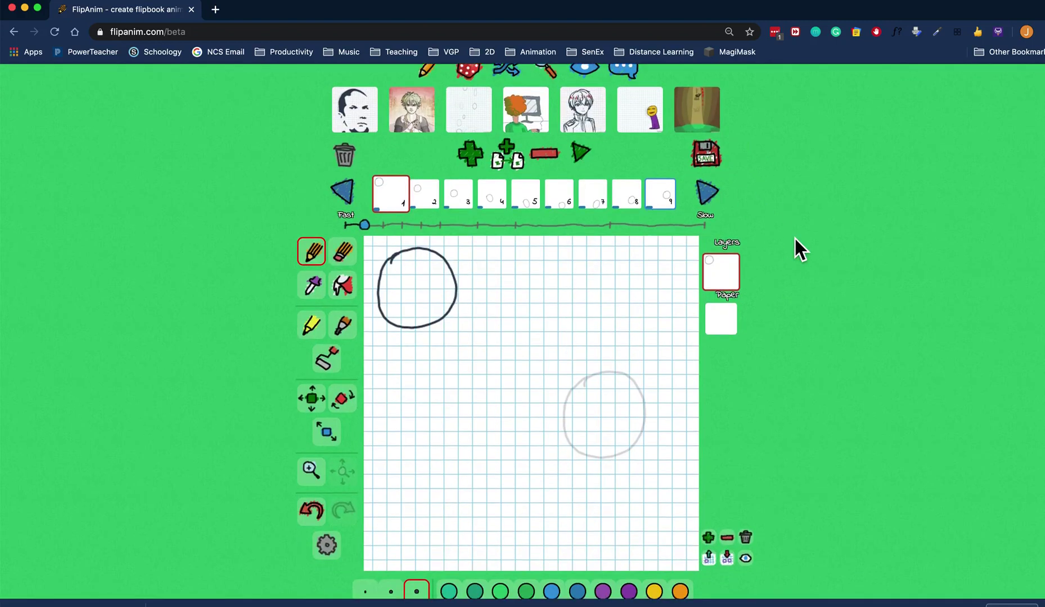
scroll(794, 237, "down", 5)
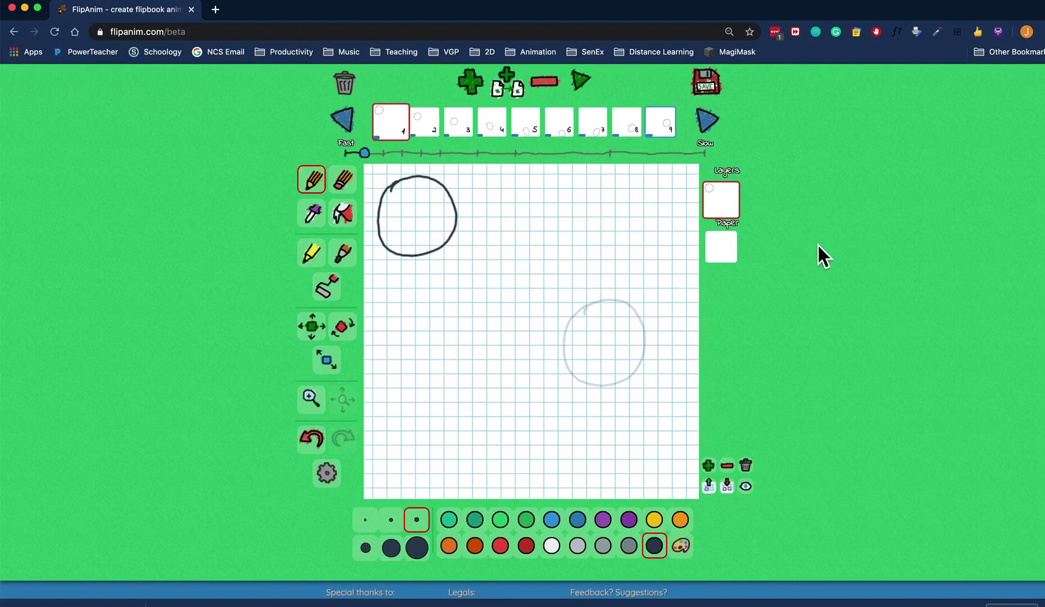